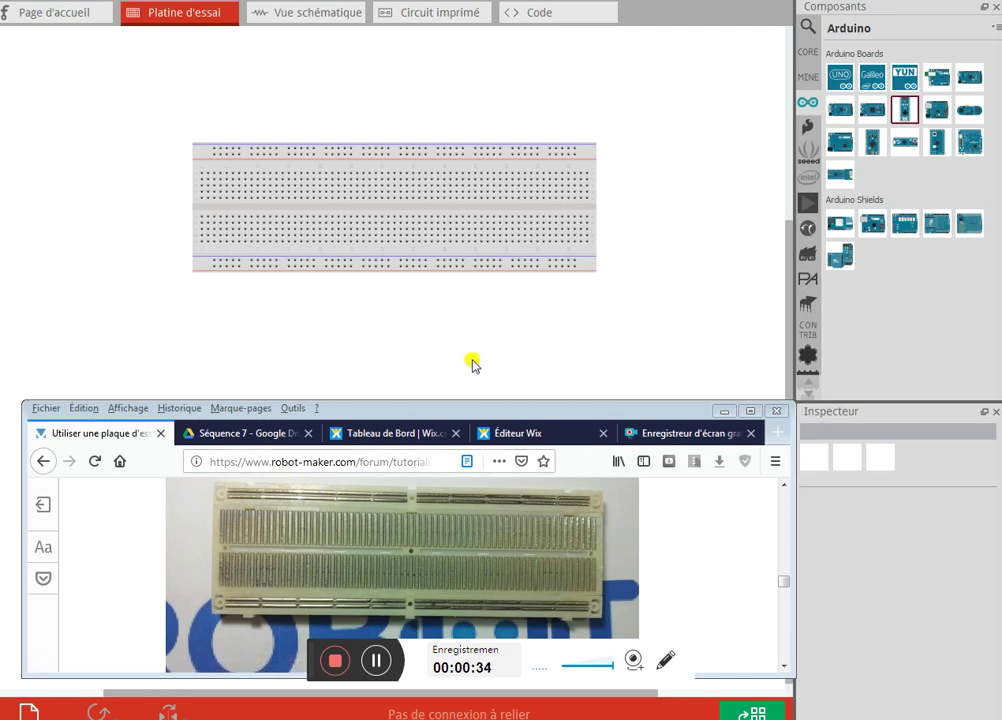
Minimise the browser window and place an Arduino Nano (Rev3.0) board on the breadboard.
click(723, 410)
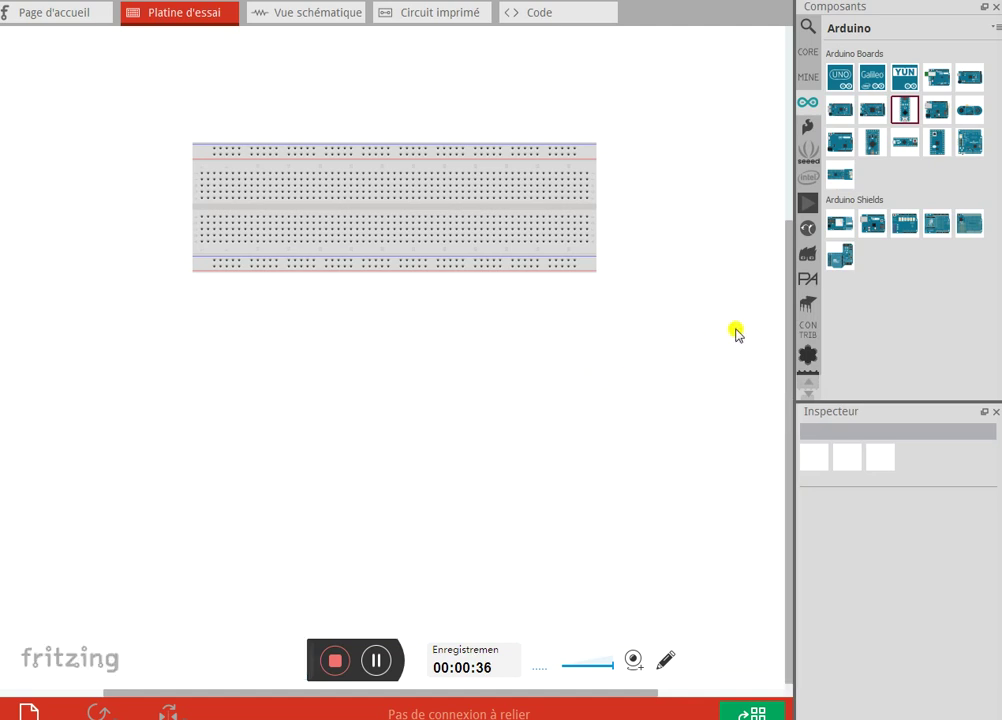
ctrl+scroll(736, 335, up, 3)
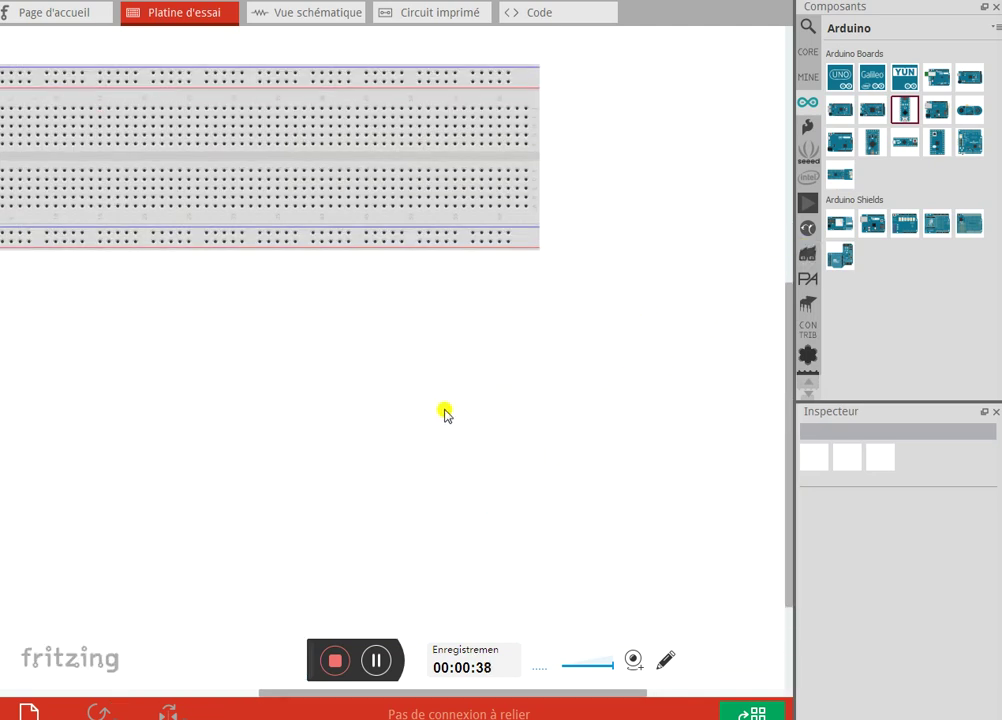
drag(785, 510, 787, 405)
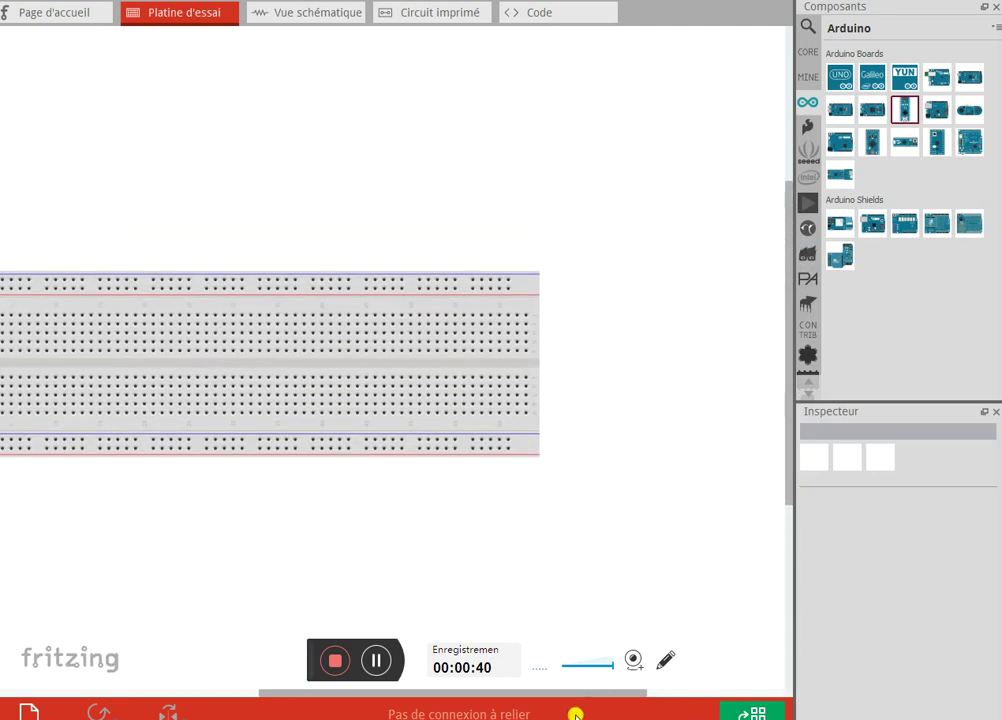
drag(595, 696, 506, 696)
click(906, 114)
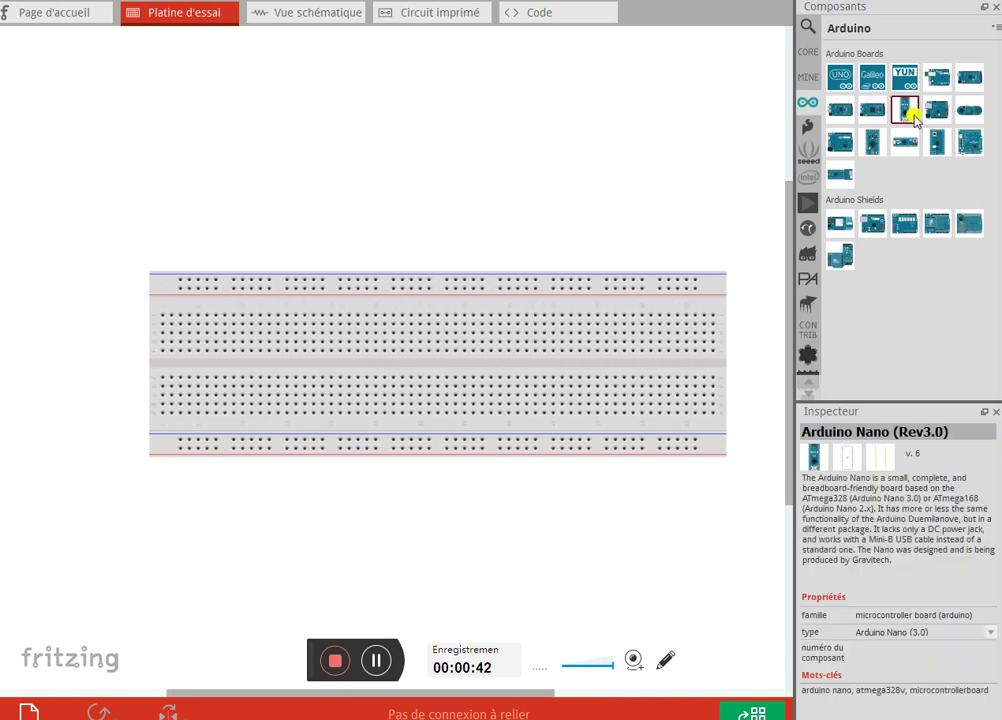
drag(913, 115, 394, 311)
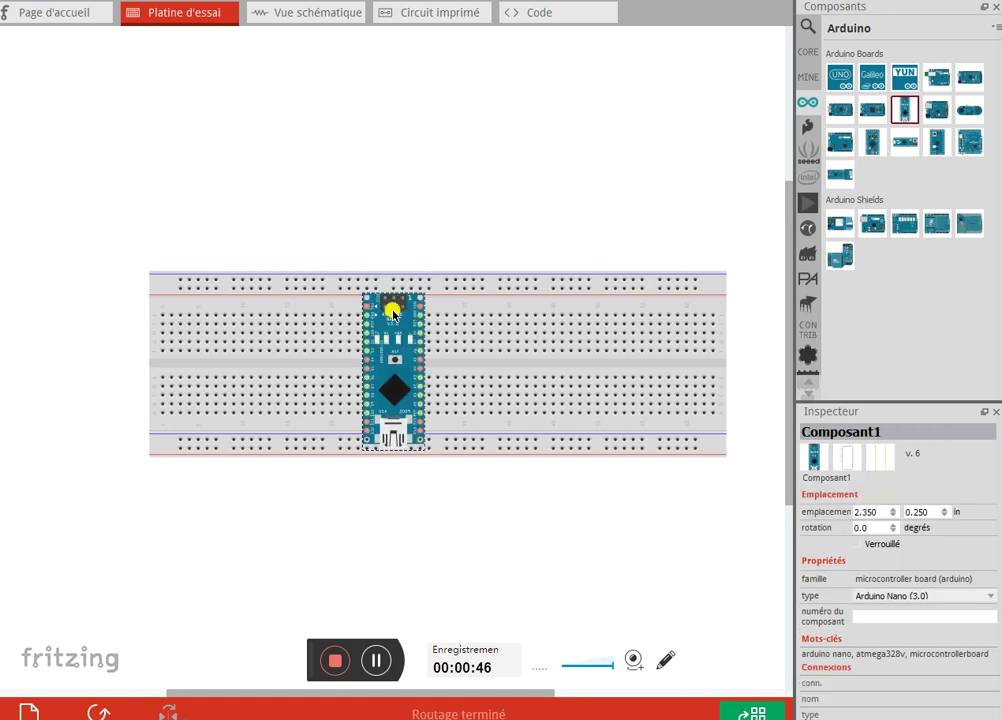
Rotate the Arduino Nano 90° clockwise and move it across the breadboard's central gap, with its pin rows in columns 26 to 40.
right_click(399, 323)
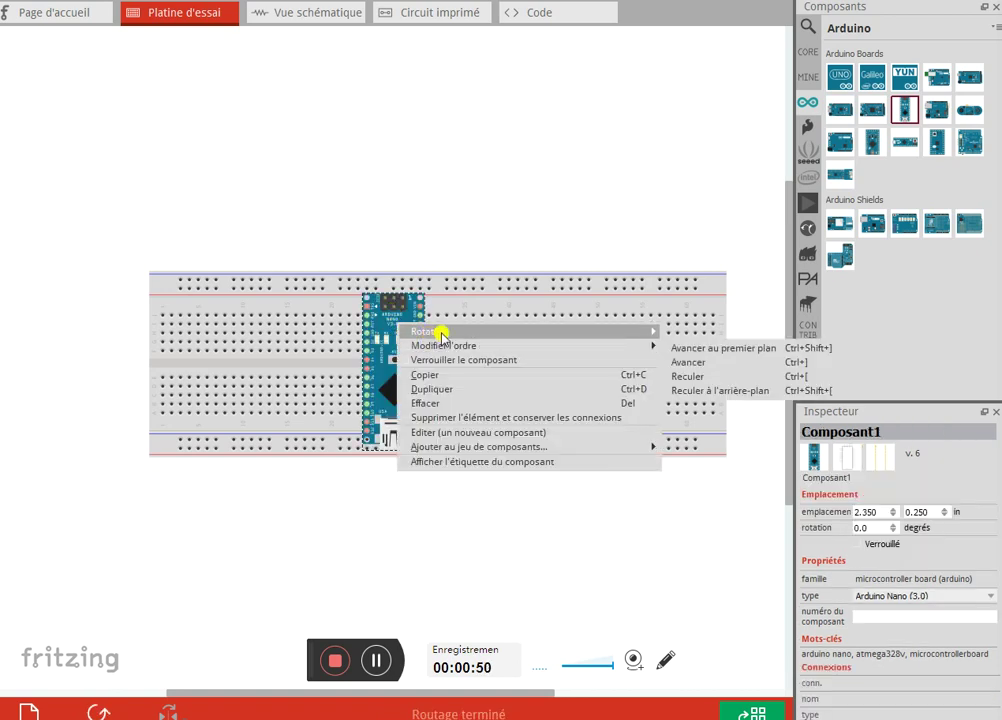
mouse_move(604, 334)
click(703, 347)
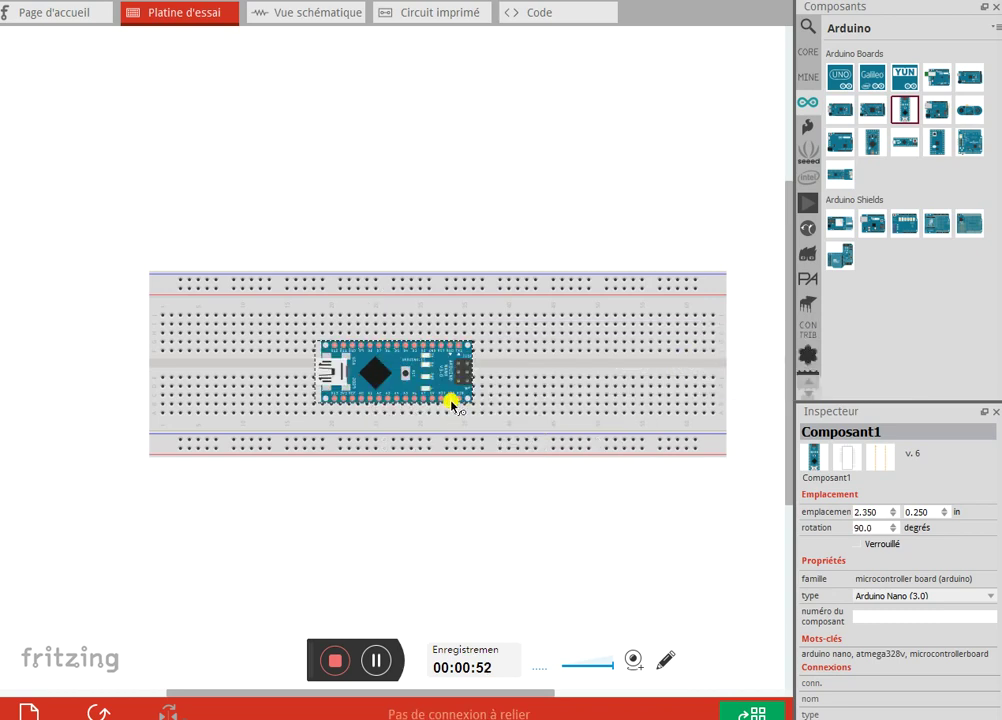
drag(394, 363, 449, 359)
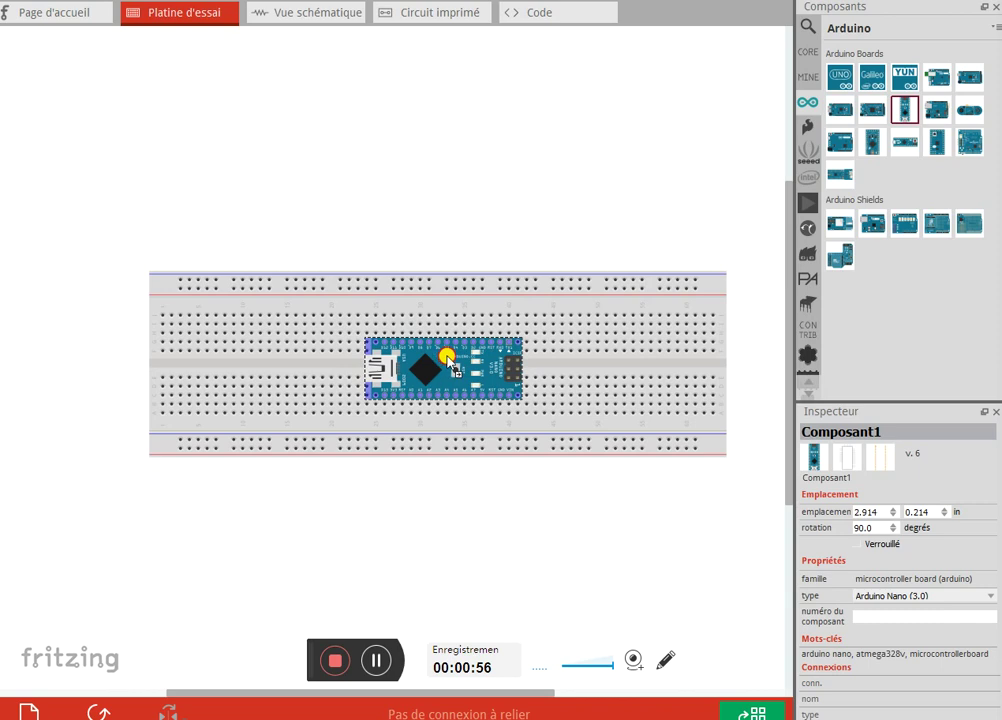
Inspect which breadboard holes are linked to the Nano's D3 pin in column 35 and A0 pin in column 29.
ctrl+scroll(507, 376, up, 8)
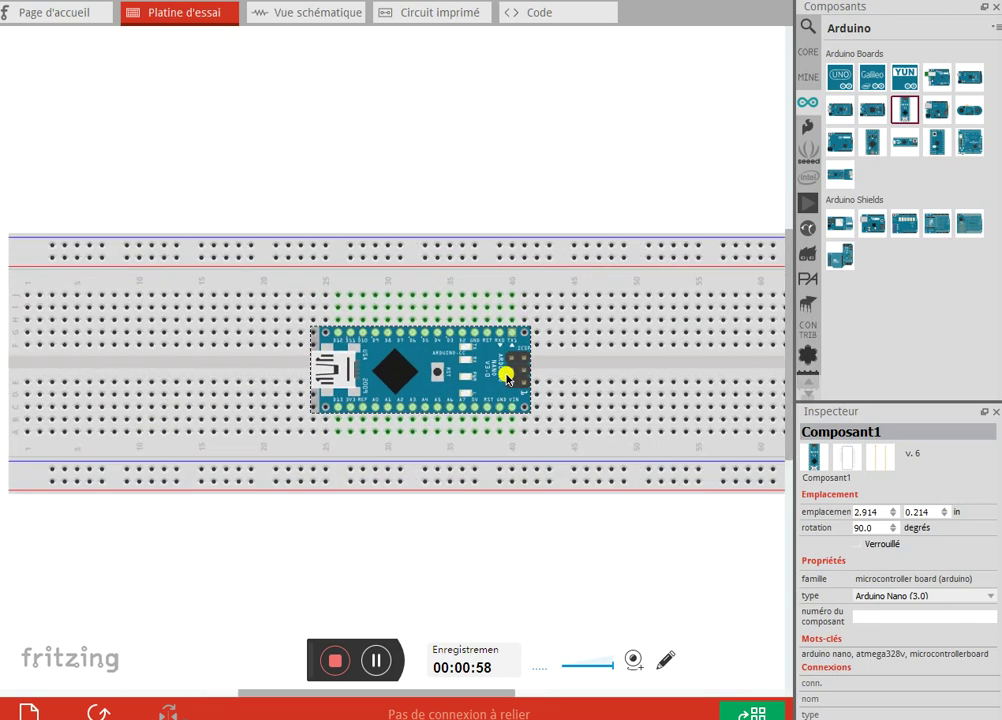
ctrl+scroll(507, 376, up, 1)
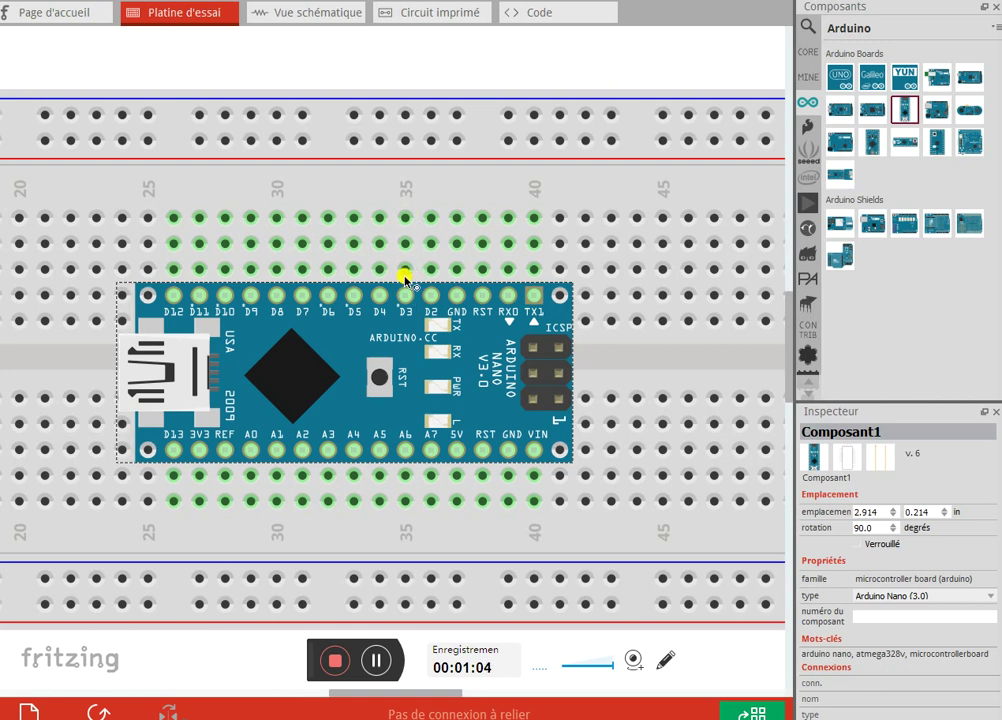
click(407, 217)
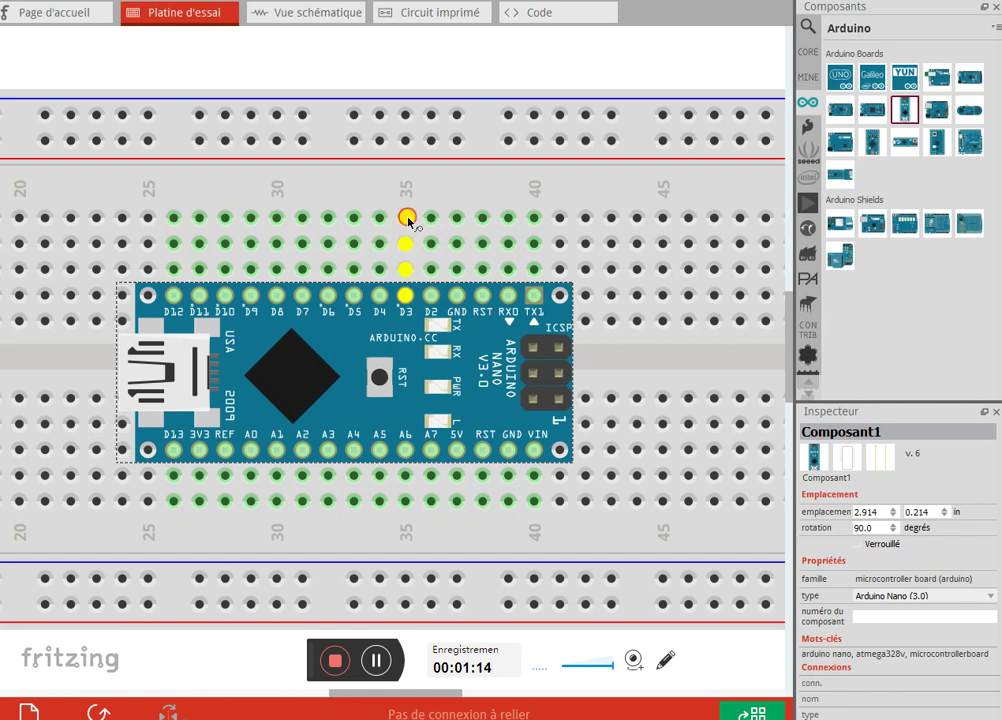
click(253, 505)
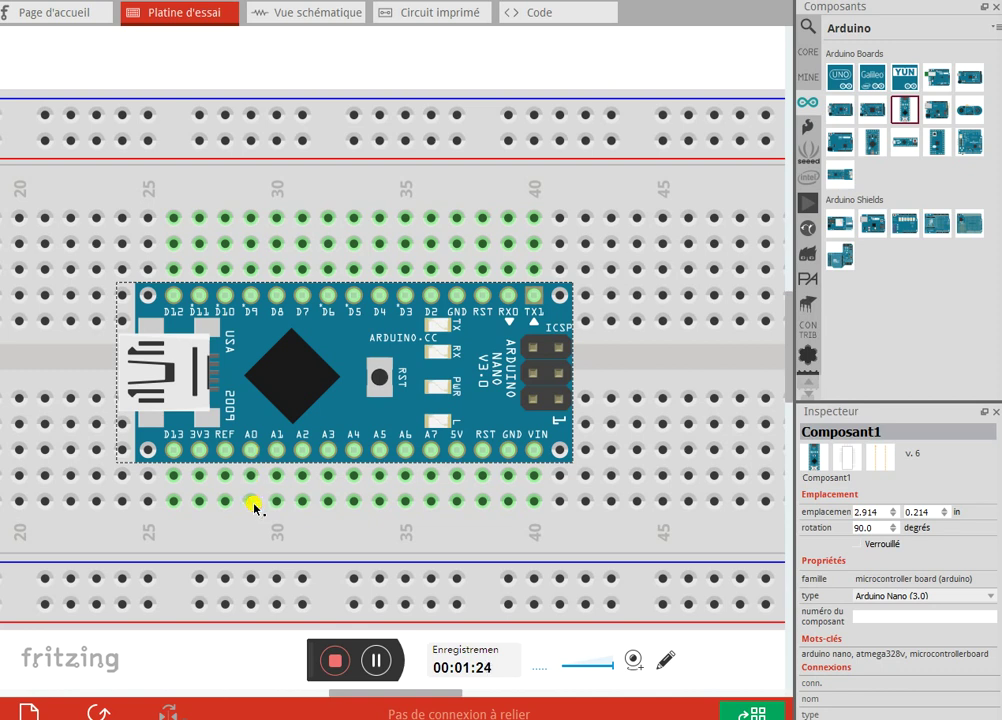
Link the upper and lower blue-line rails with a vertical wire at column 49 and colour it black (noir).
ctrl+scroll(253, 505, down, 1)
ctrl+scroll(269, 502, down, 1)
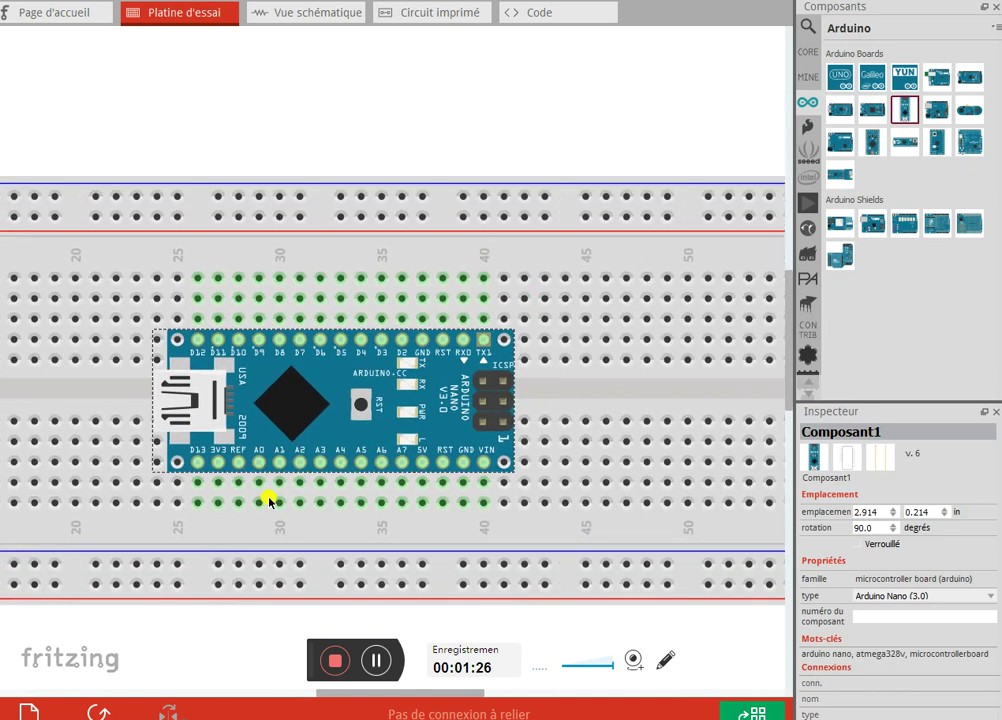
ctrl+scroll(269, 502, down, 1)
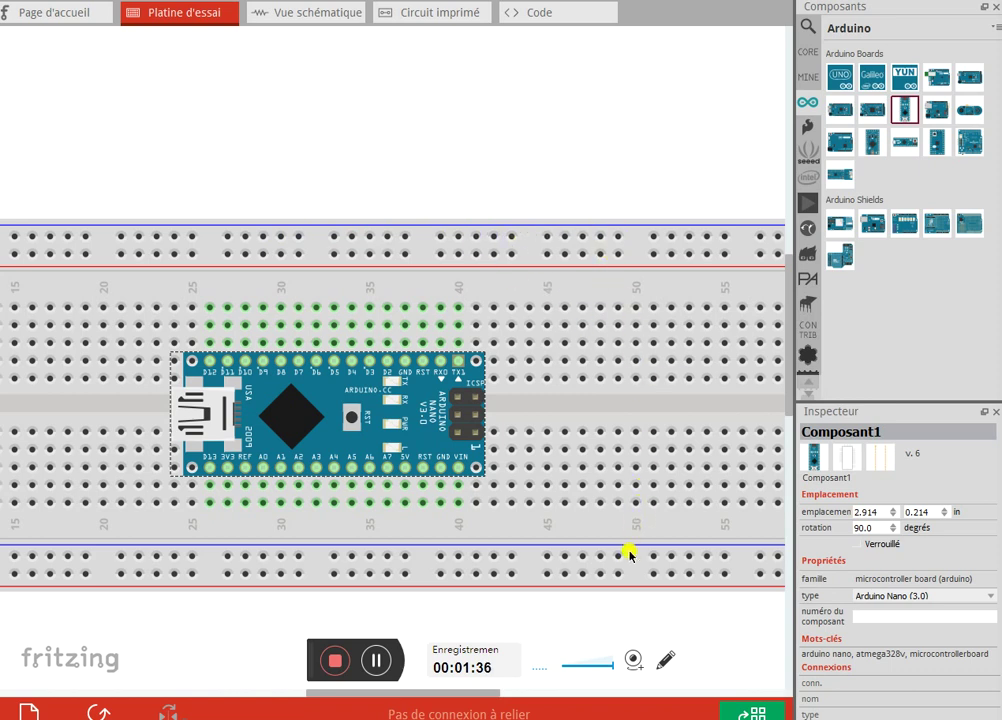
click(619, 239)
drag(619, 240, 620, 561)
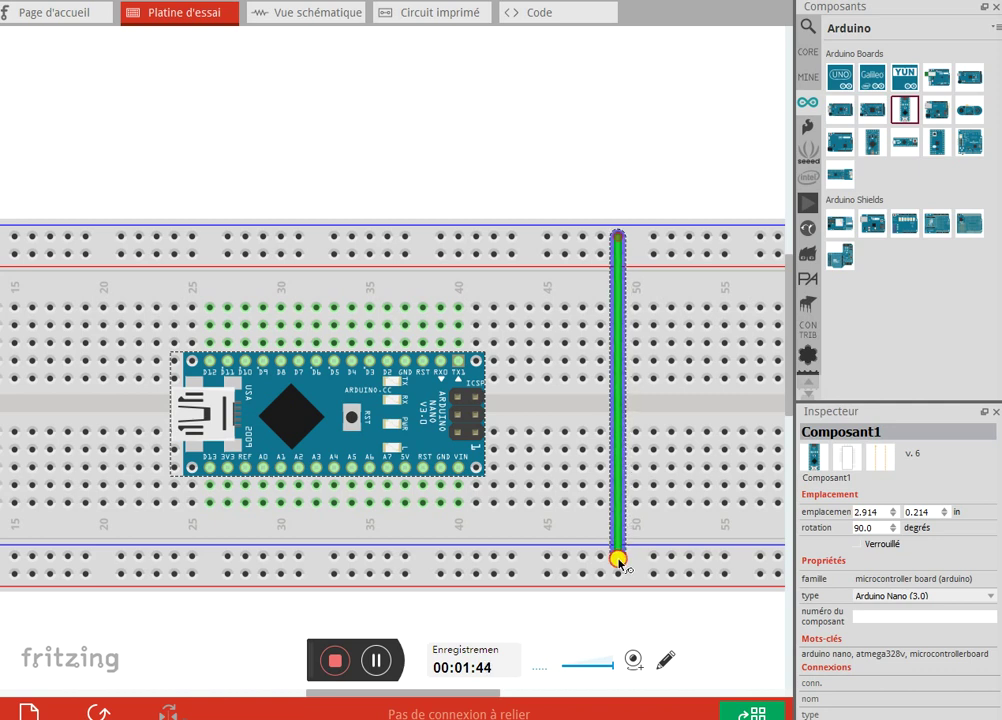
drag(620, 564, 619, 560)
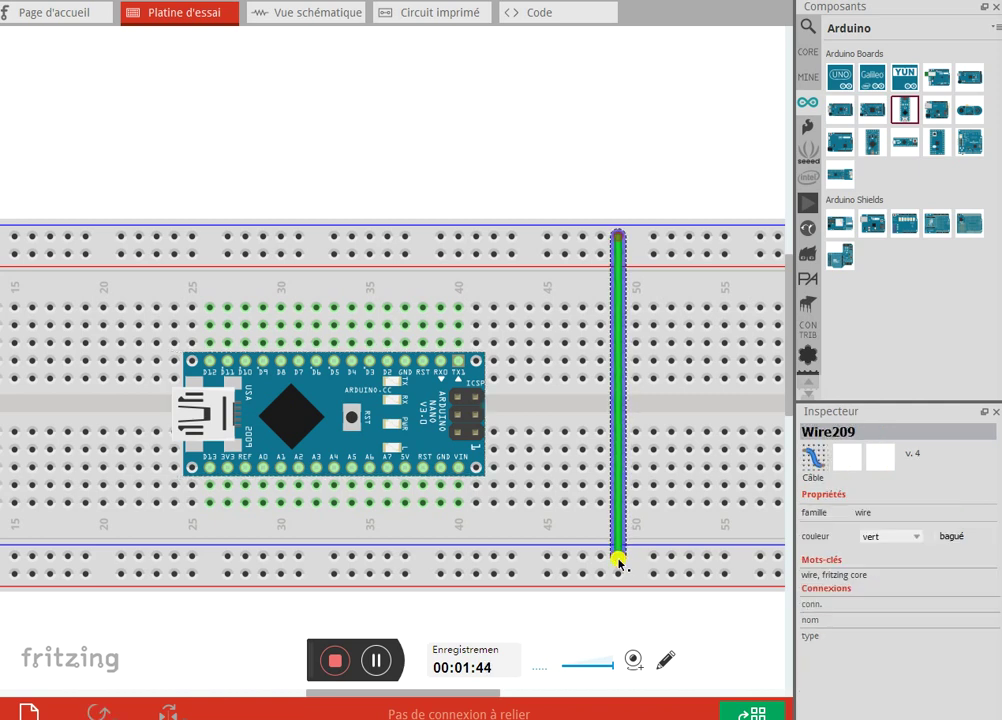
right_click(619, 420)
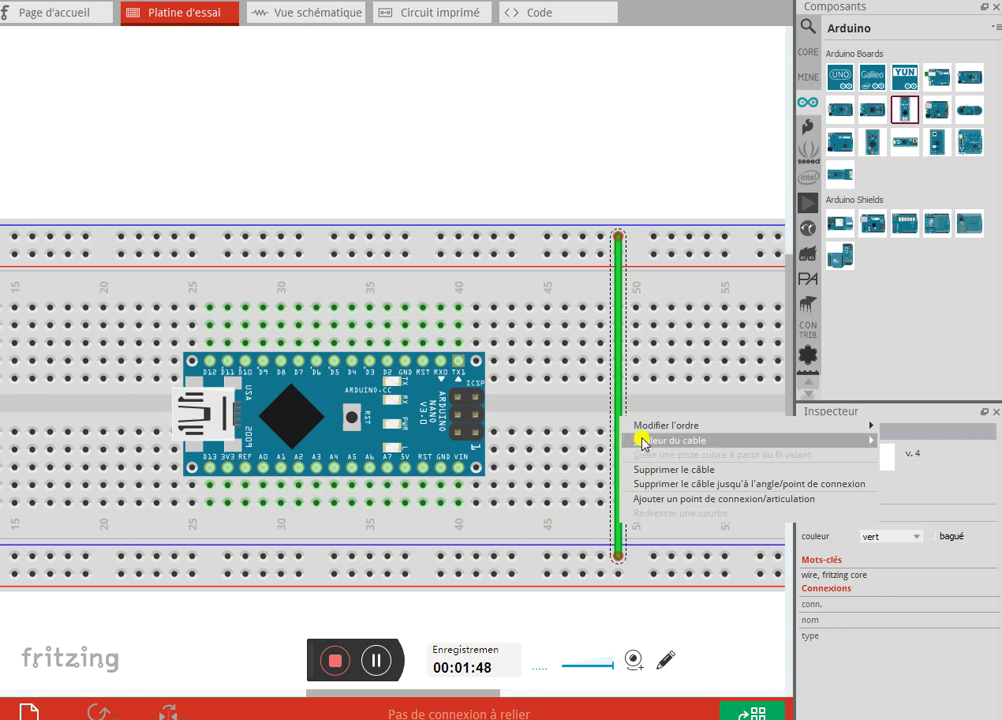
mouse_move(745, 441)
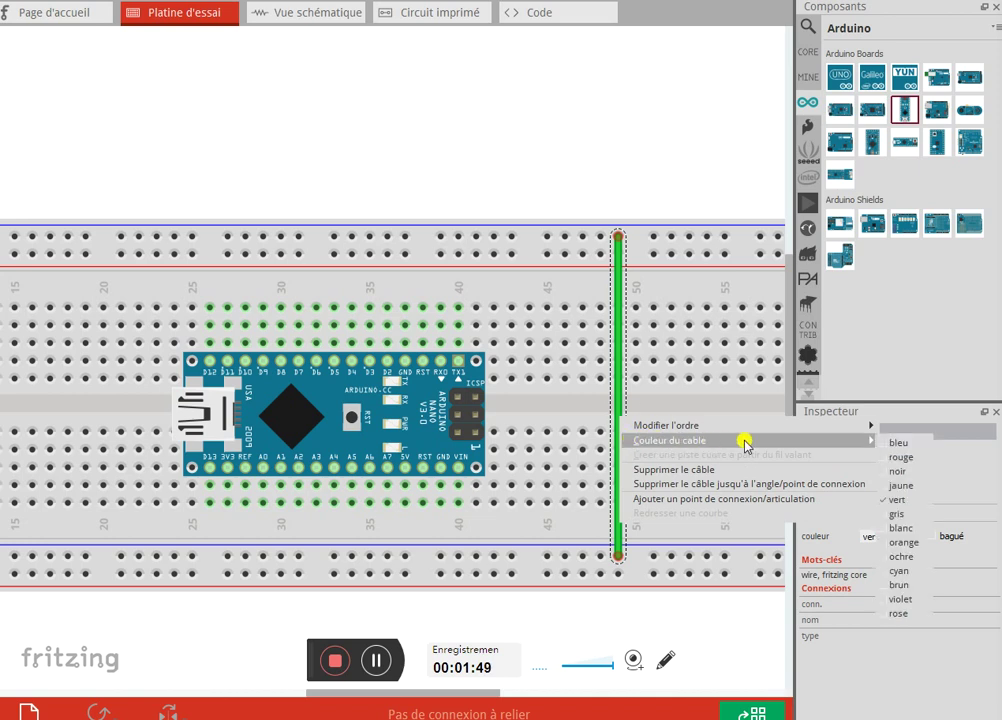
click(882, 471)
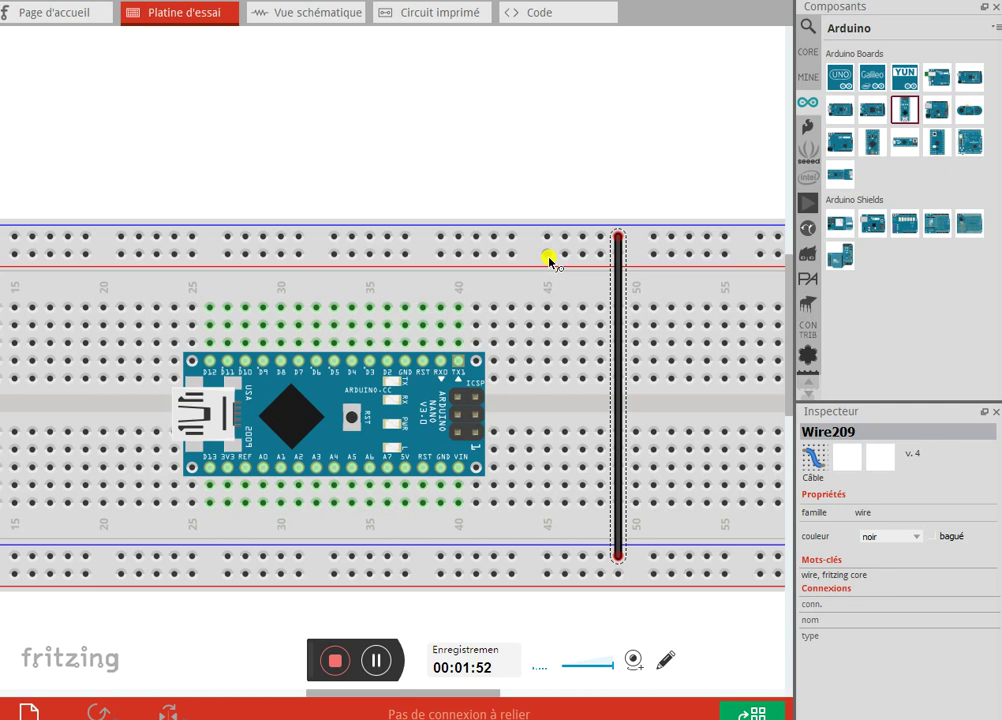
Link the upper and lower red-line rails with a vertical wire at column 45 and colour it red (rouge).
drag(549, 258, 549, 261)
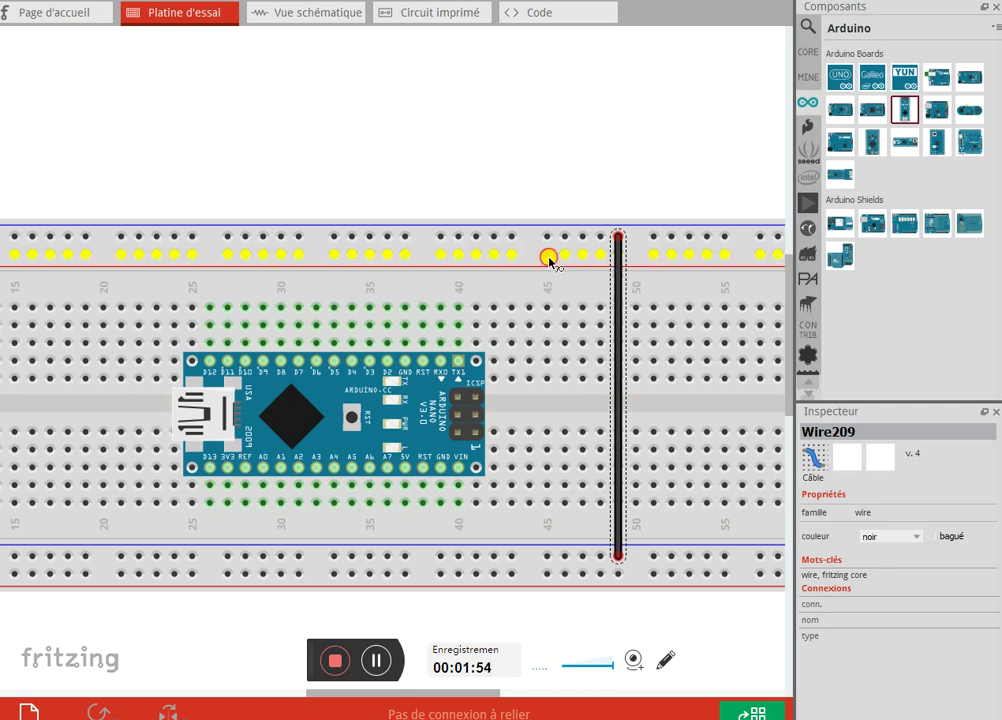
drag(549, 261, 548, 577)
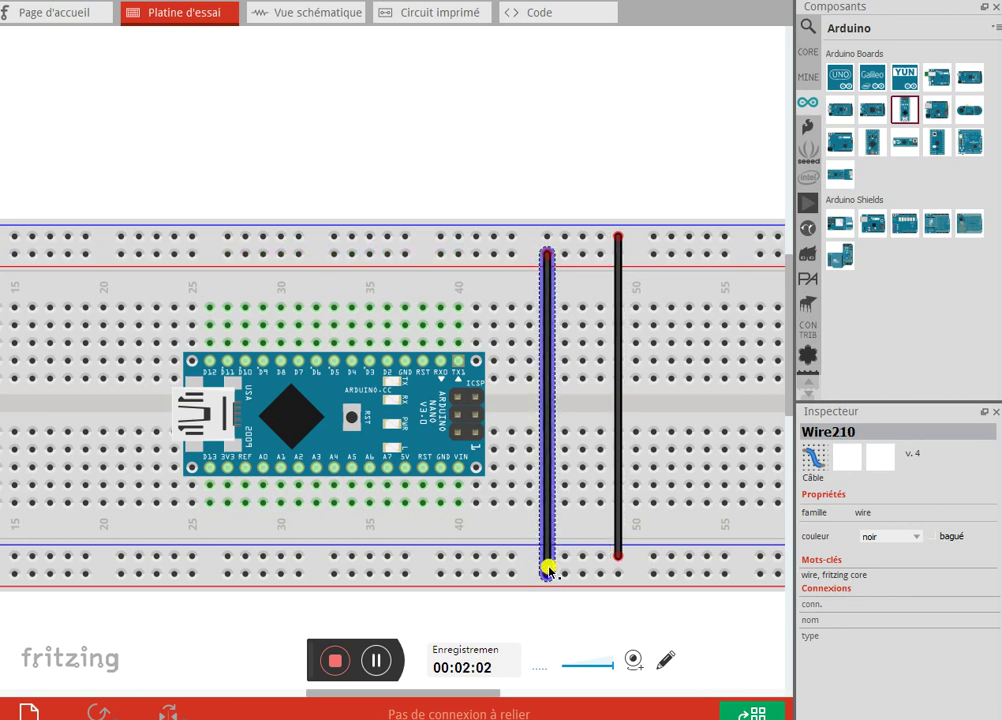
right_click(546, 443)
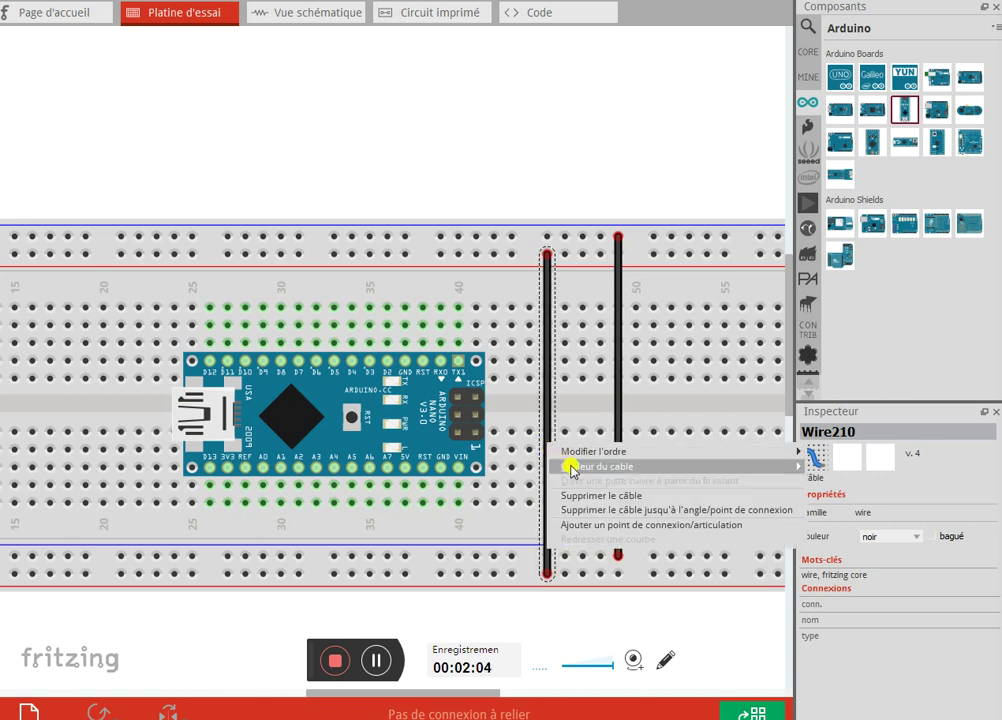
mouse_move(588, 465)
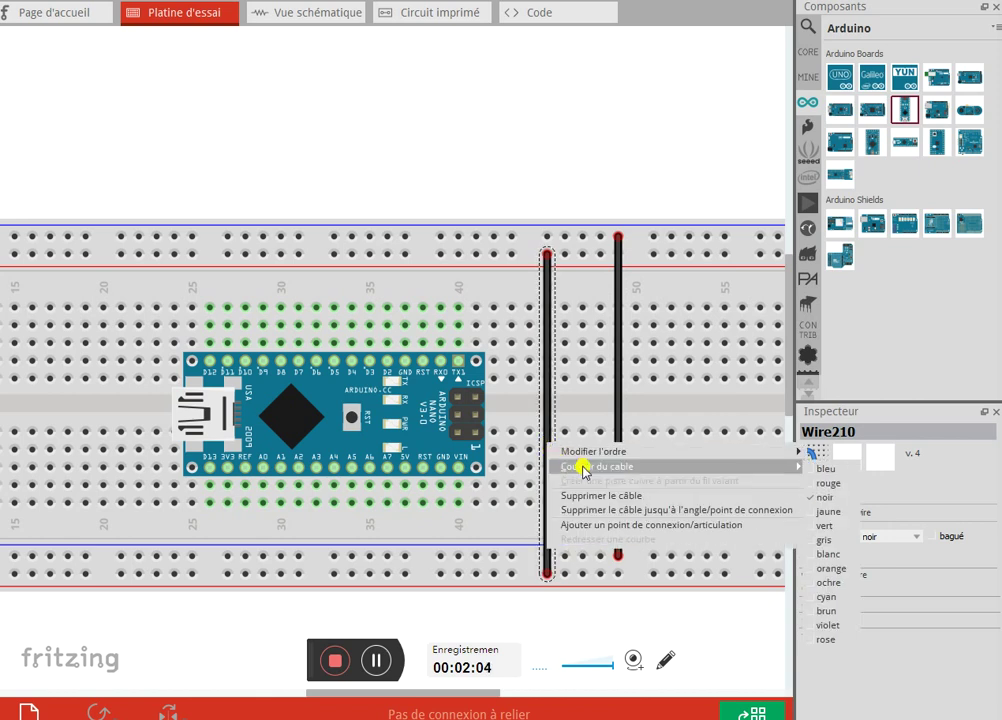
click(826, 483)
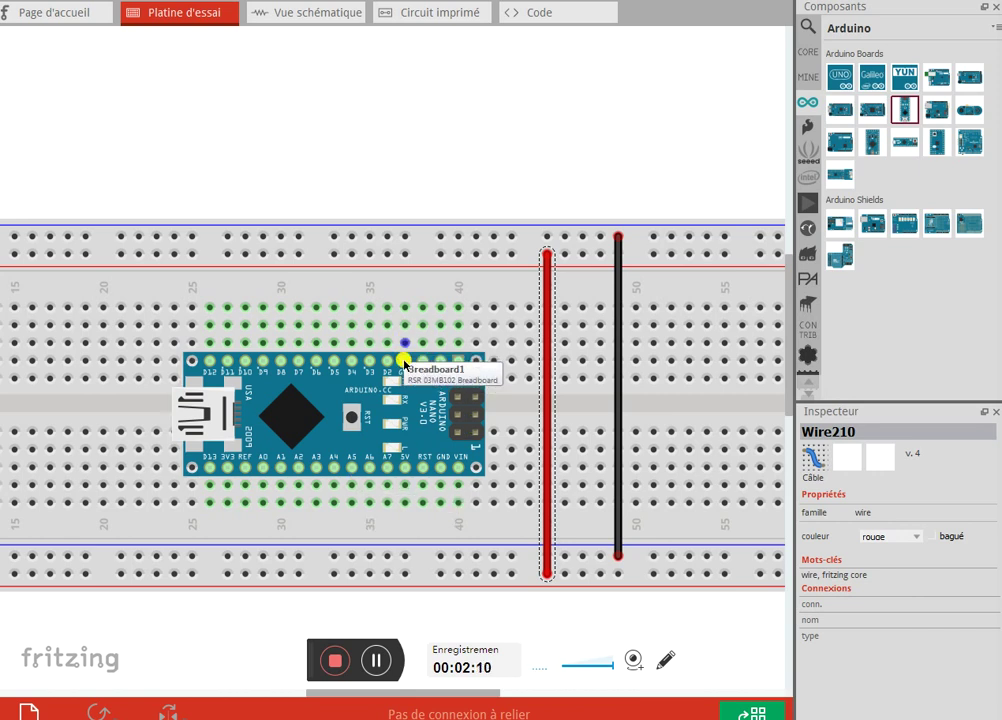
Wire the Nano's upper GND pin straight to the upper blue-line rail and colour the wire black (noir).
ctrl+scroll(406, 366, up, 2)
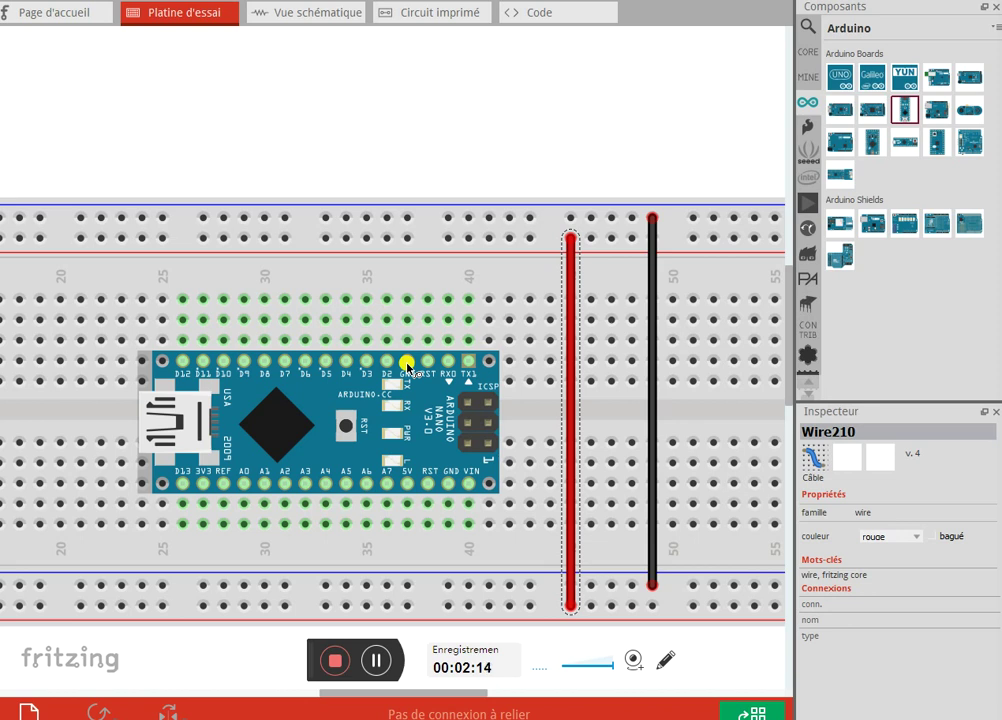
drag(406, 366, 406, 220)
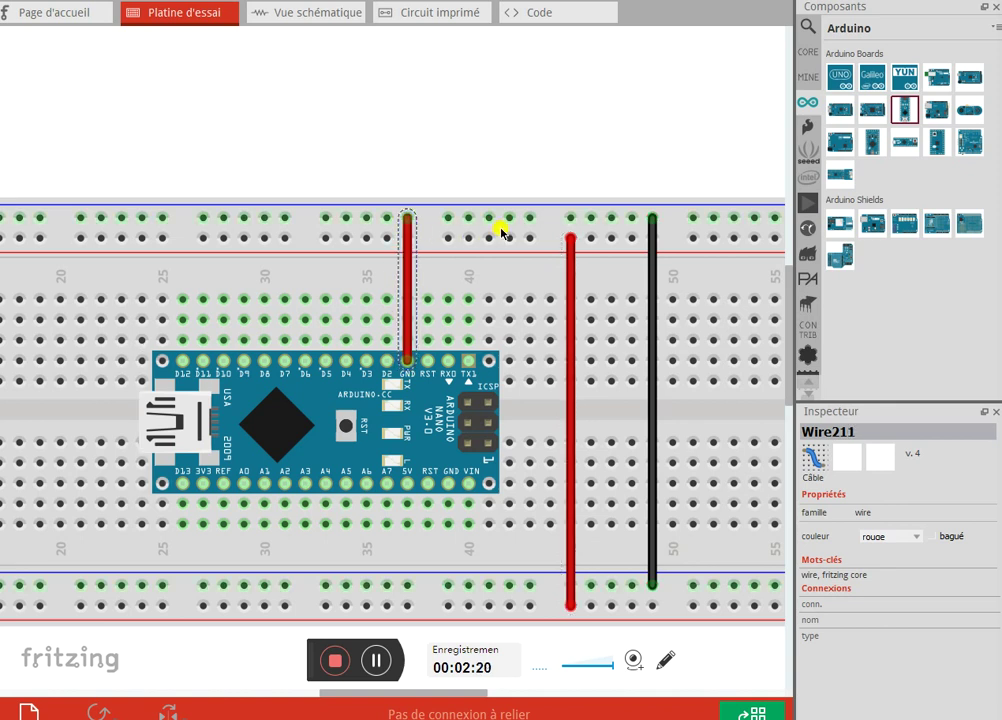
right_click(409, 277)
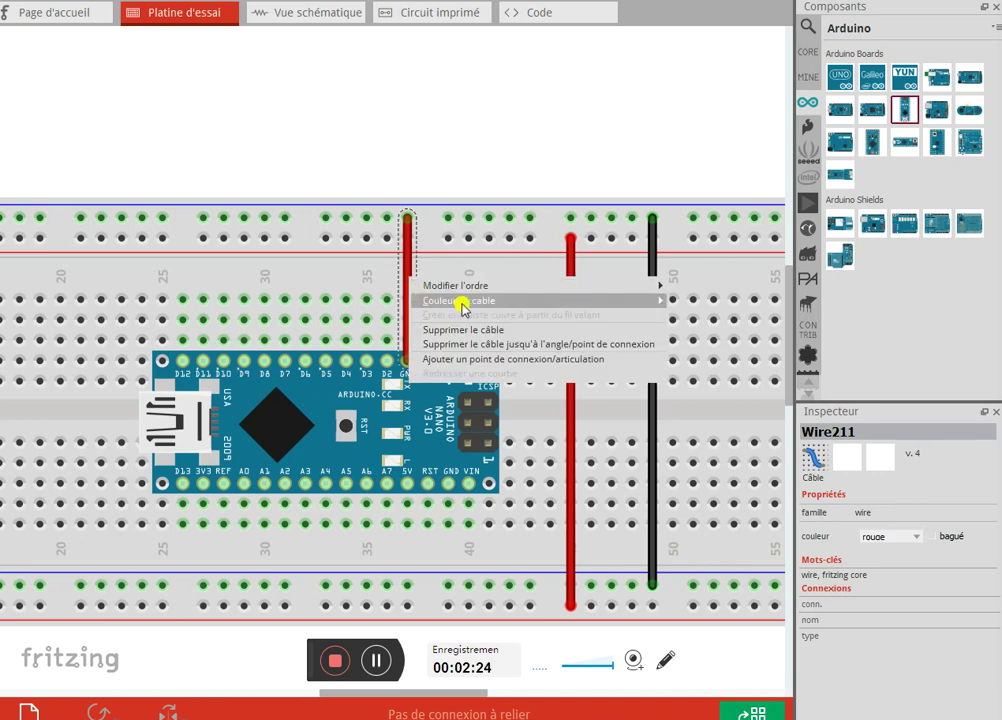
mouse_move(644, 302)
click(684, 331)
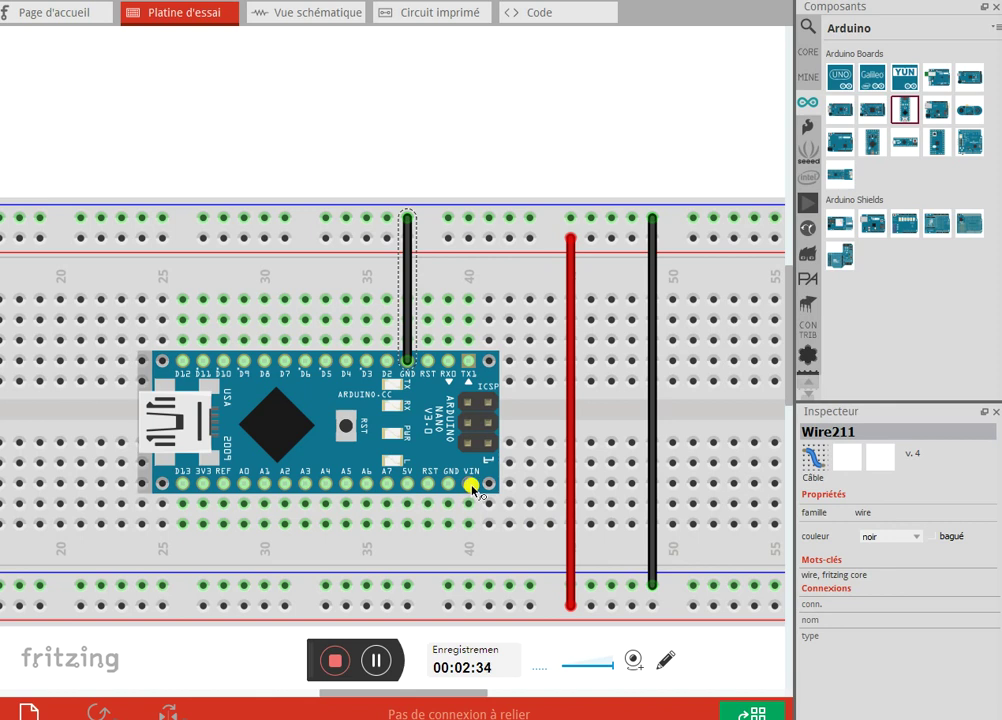
Wire the Nano's VIN pin straight to the lower red-line rail and colour the wire red (rouge).
drag(472, 488, 470, 604)
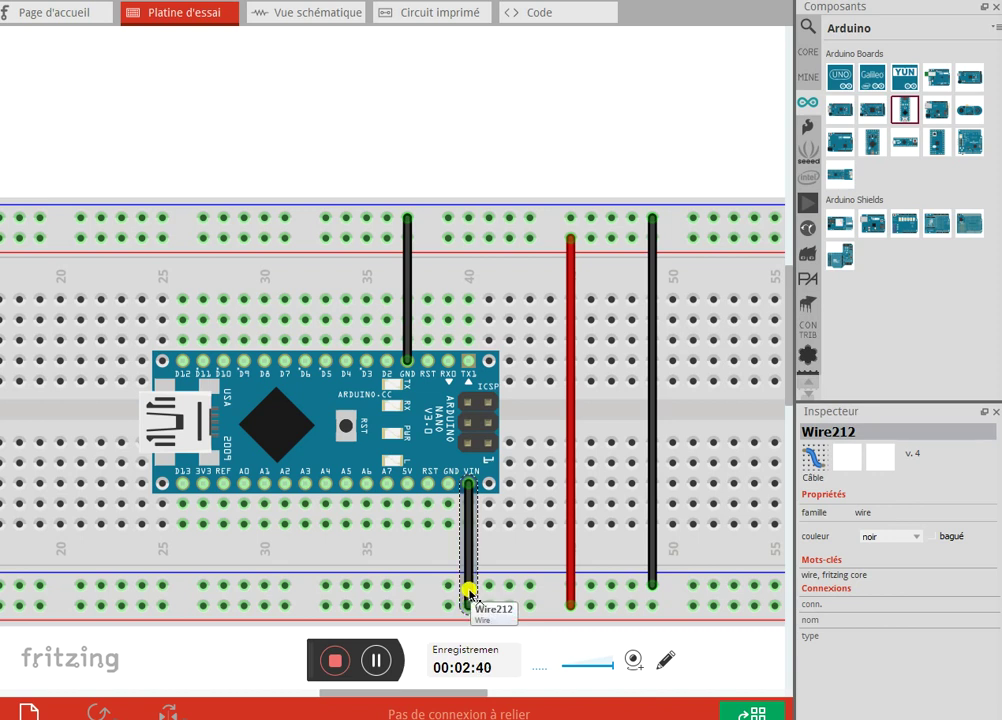
right_click(470, 593)
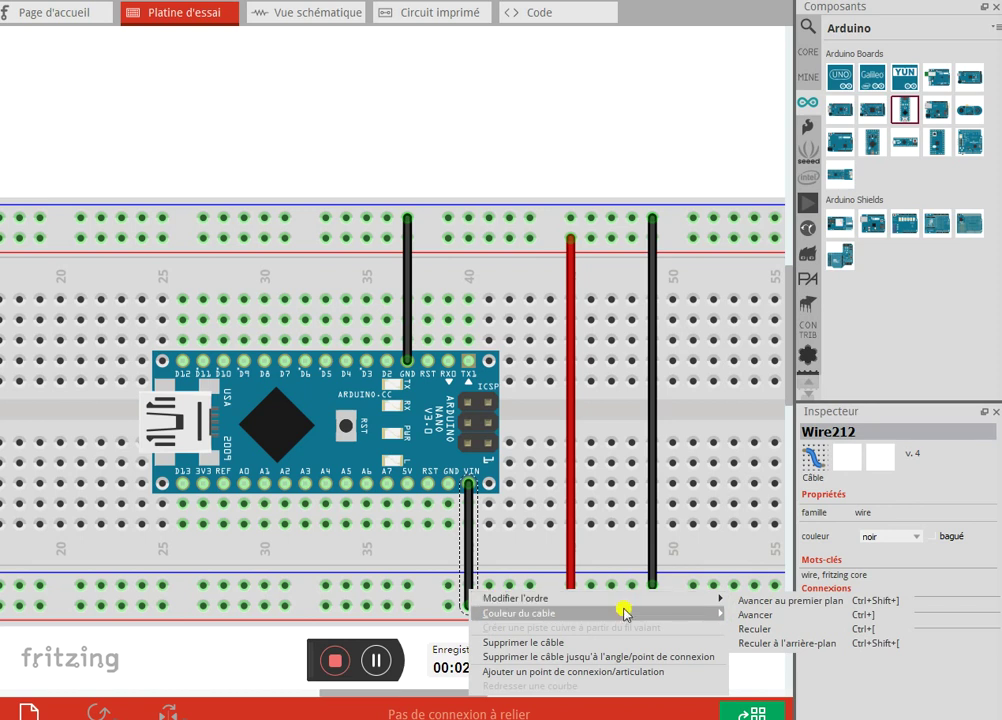
mouse_move(660, 614)
click(746, 601)
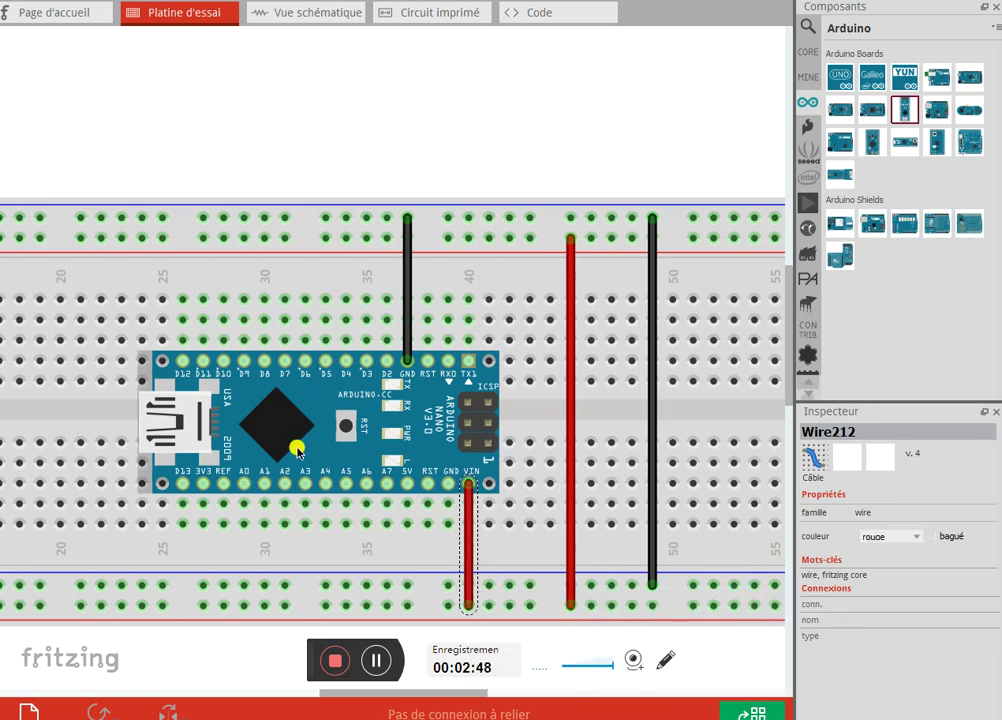
Place a SparkFun Bluetooth Module Breakout in the empty area above the breadboard, over the Arduino Nano.
ctrl+scroll(290, 450, down, 3)
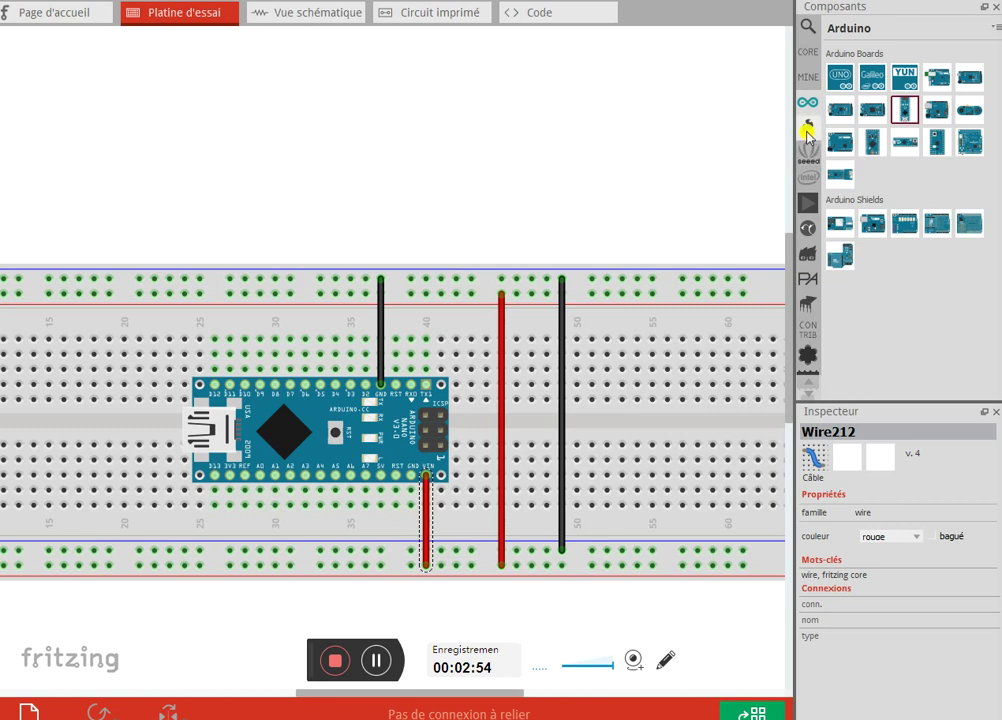
click(809, 128)
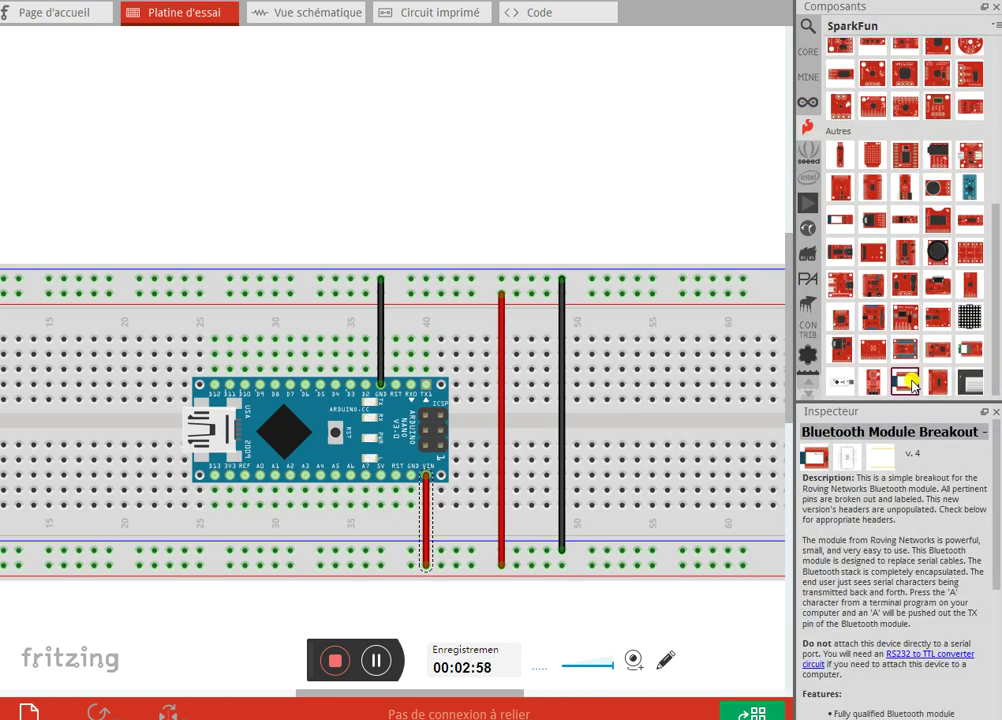
drag(912, 385, 344, 104)
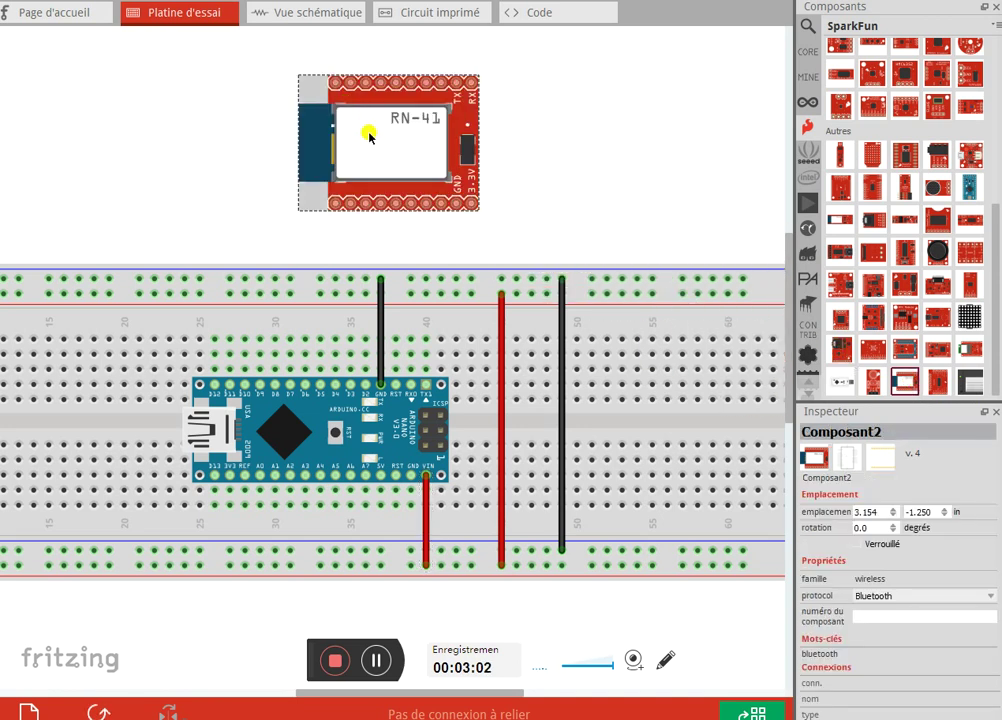
Rotate the Bluetooth module 90° to the right (vers la droite).
right_click(370, 140)
mouse_move(385, 157)
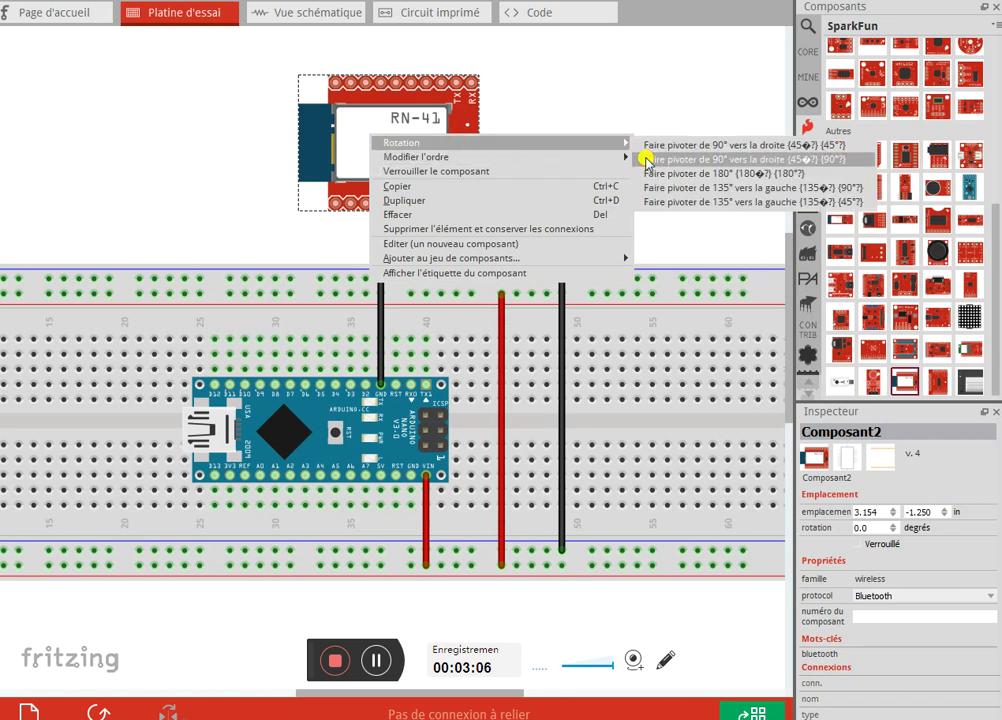
click(640, 161)
Wire the module's GND pin to the upper red-line rail at column 33 and colour the wire black (noir).
ctrl+scroll(474, 239, up, 3)
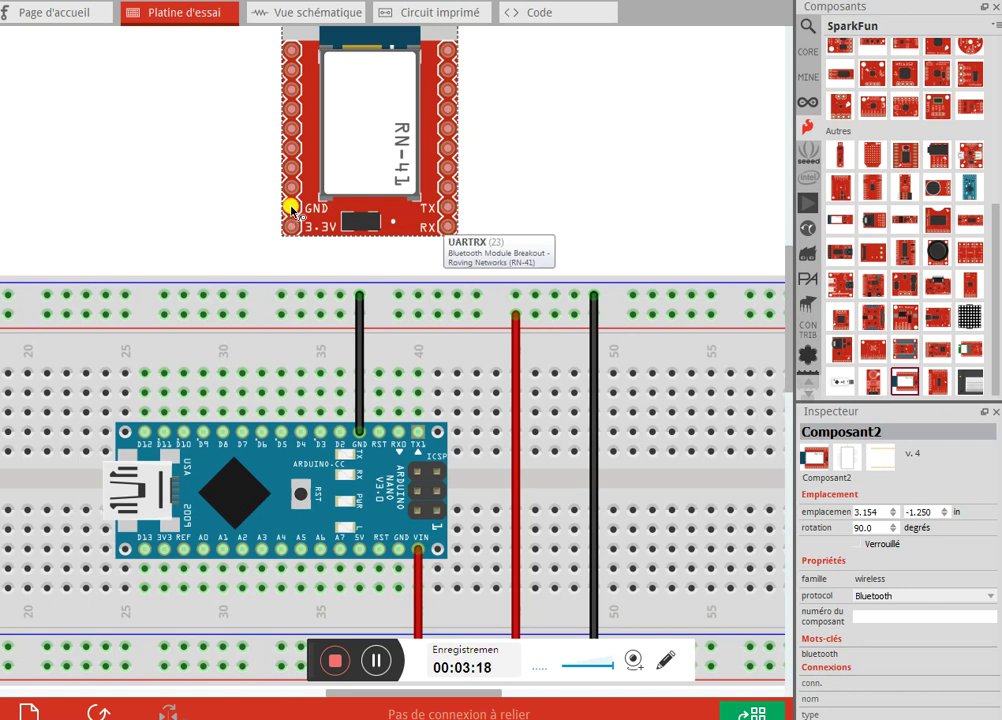
drag(292, 207, 282, 315)
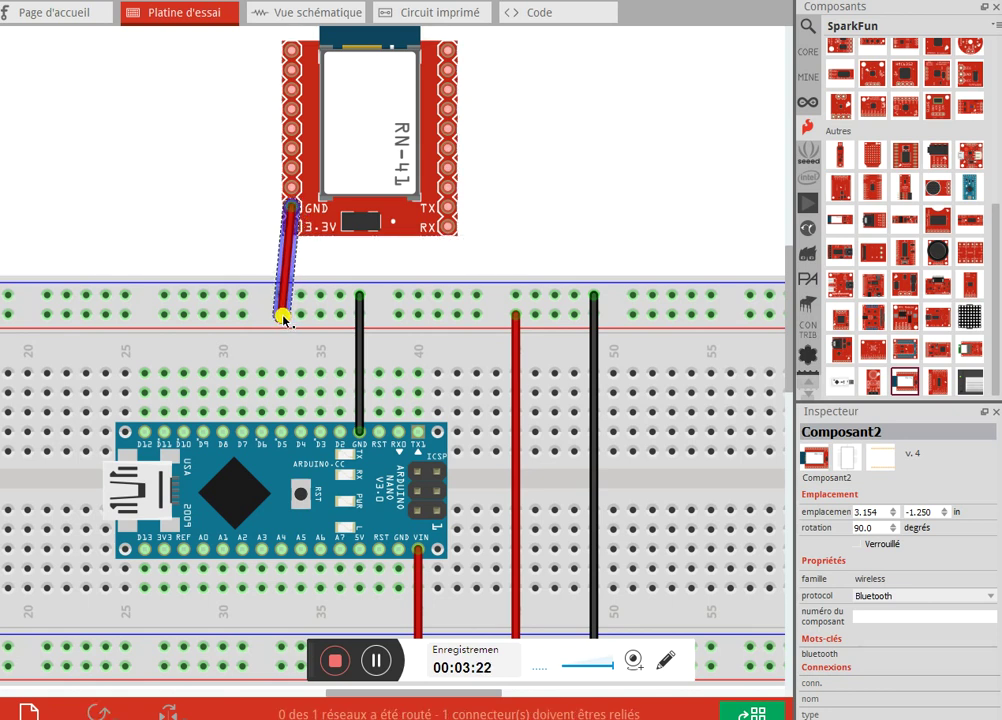
right_click(285, 270)
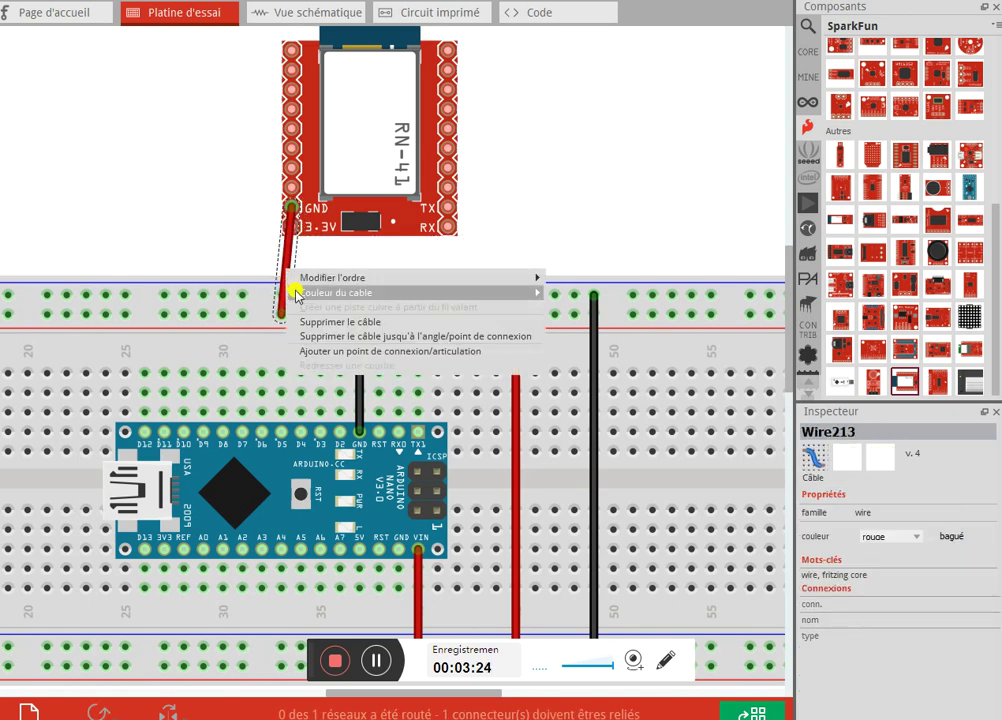
mouse_move(398, 291)
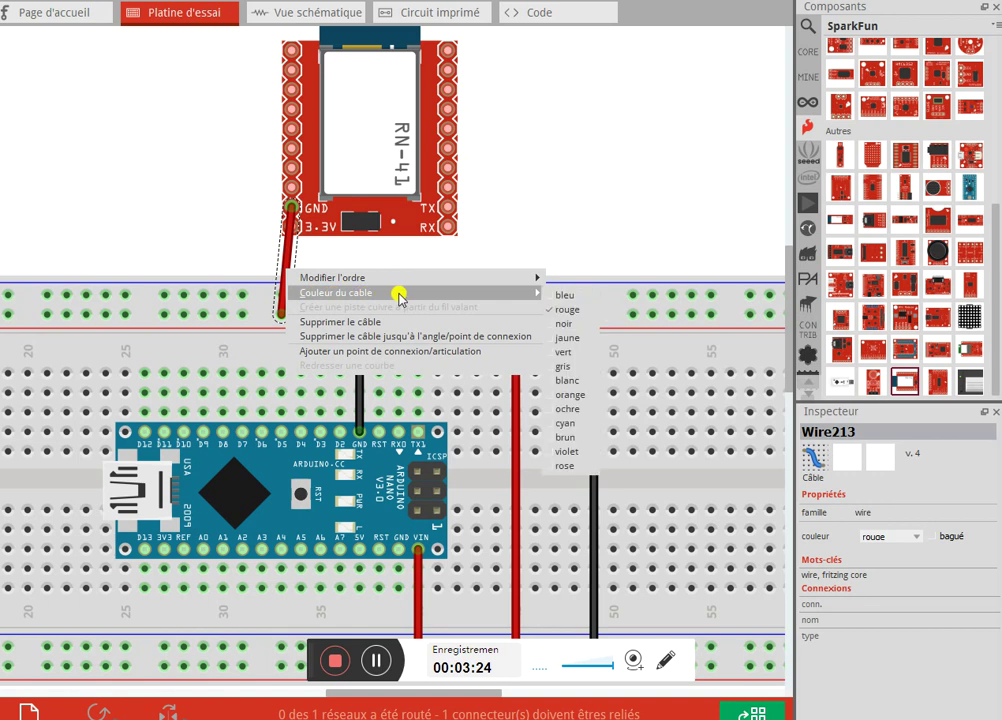
click(549, 324)
Bend the module's GND wire so it runs vertically at column 32, with short end segments to the pin and the rail.
drag(292, 255, 273, 221)
drag(287, 261, 261, 197)
drag(268, 250, 256, 318)
click(264, 200)
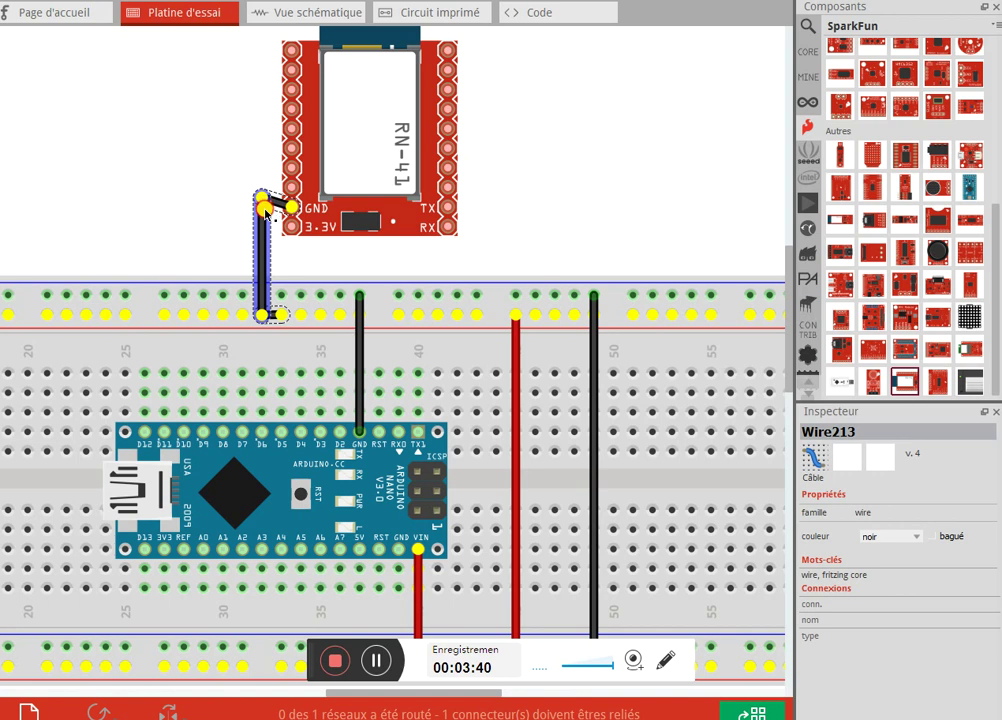
drag(268, 213, 263, 214)
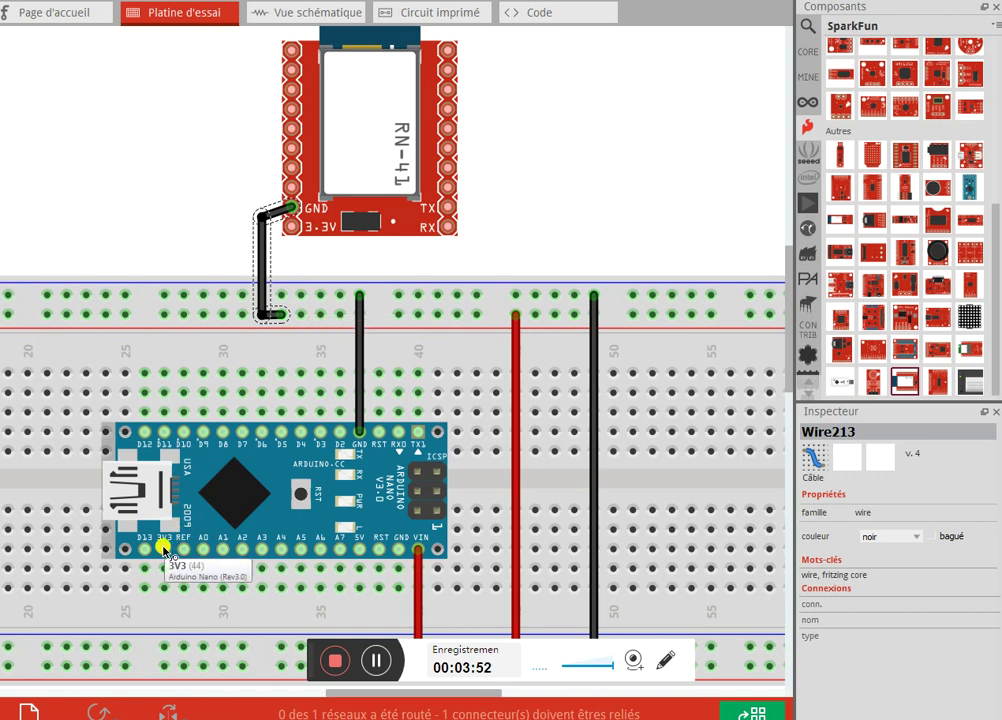
Wire the Nano's 3V3 pin to the module's 3.3V pin, bending the wire at right angles around the Nano's USB end.
drag(163, 546, 292, 229)
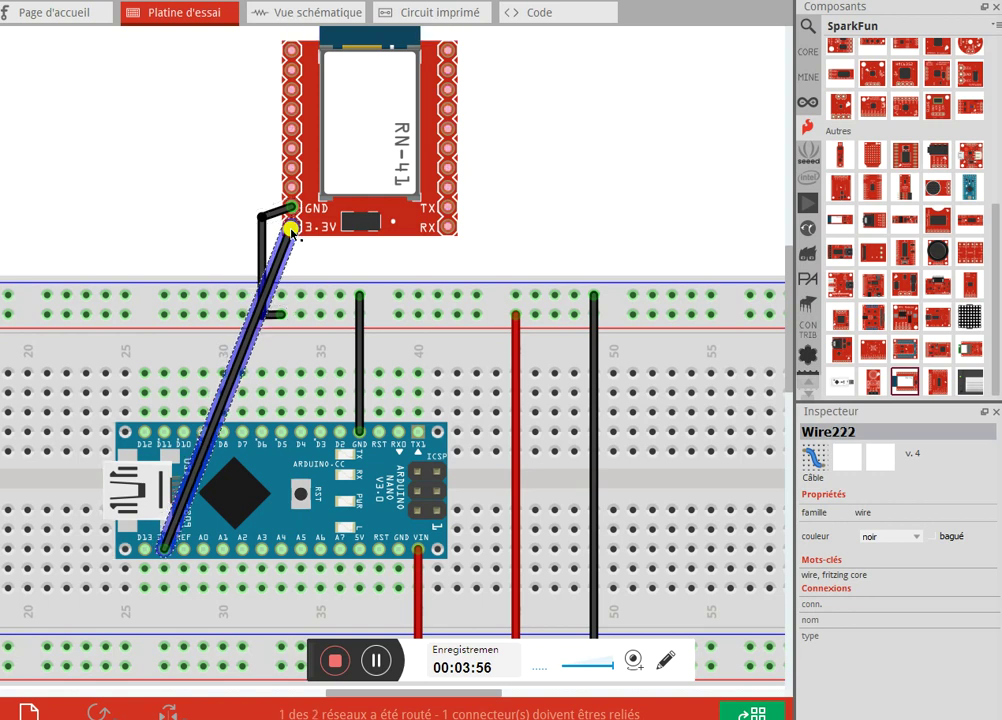
drag(283, 258, 29, 253)
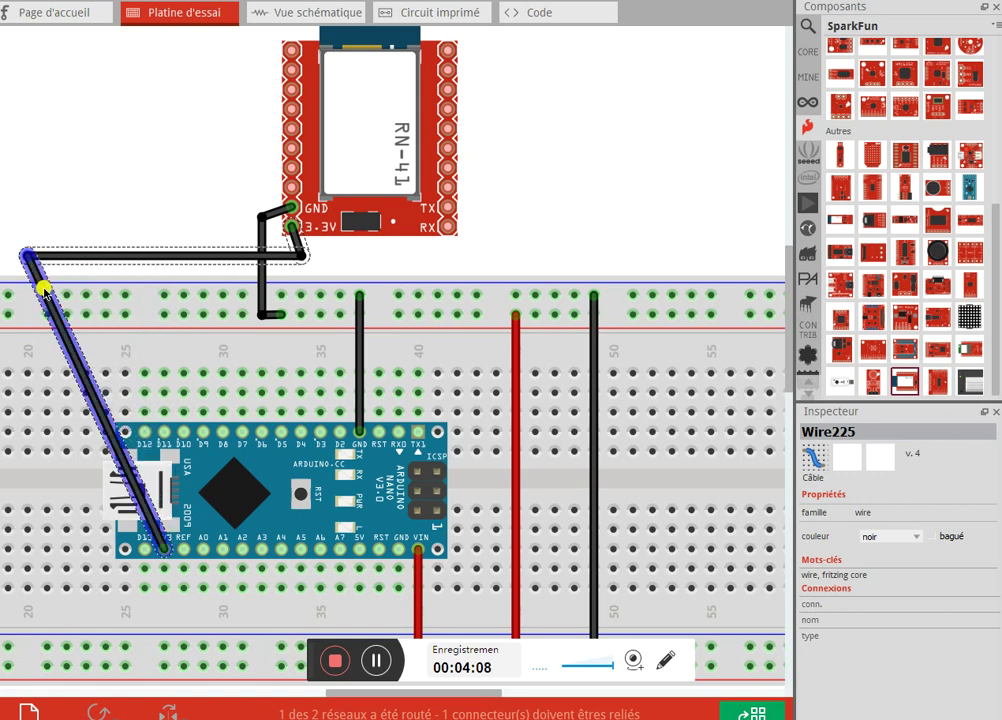
drag(48, 402, 24, 608)
drag(118, 569, 160, 615)
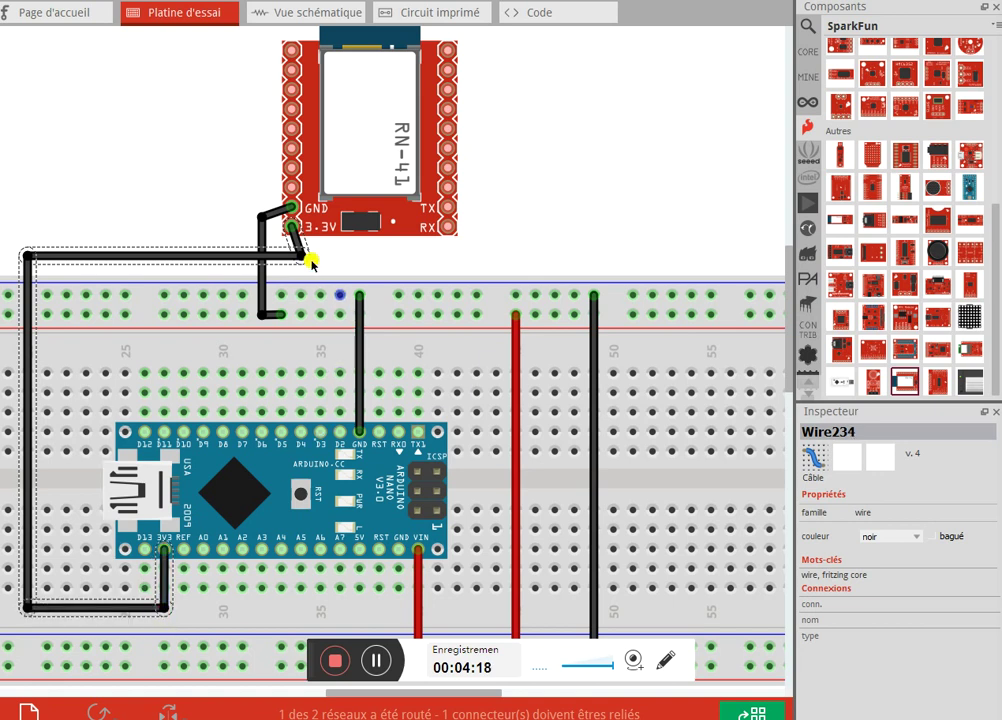
Colour the wire between the Nano's 3V3 pin and the module's 3.3V pin yellow (jaune).
right_click(167, 256)
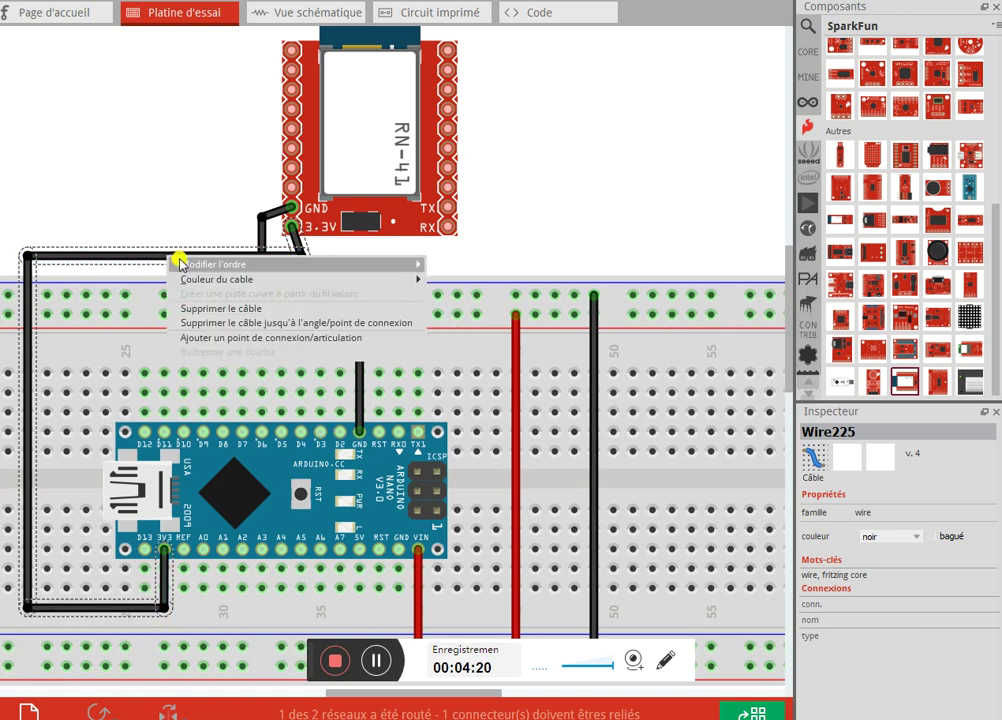
mouse_move(381, 284)
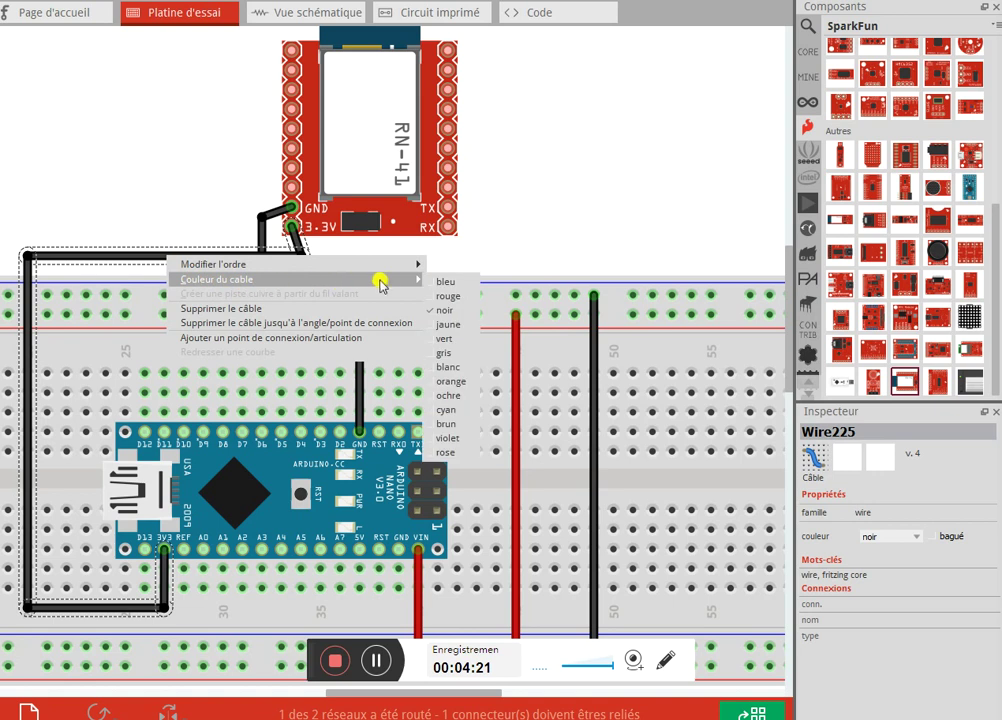
click(432, 324)
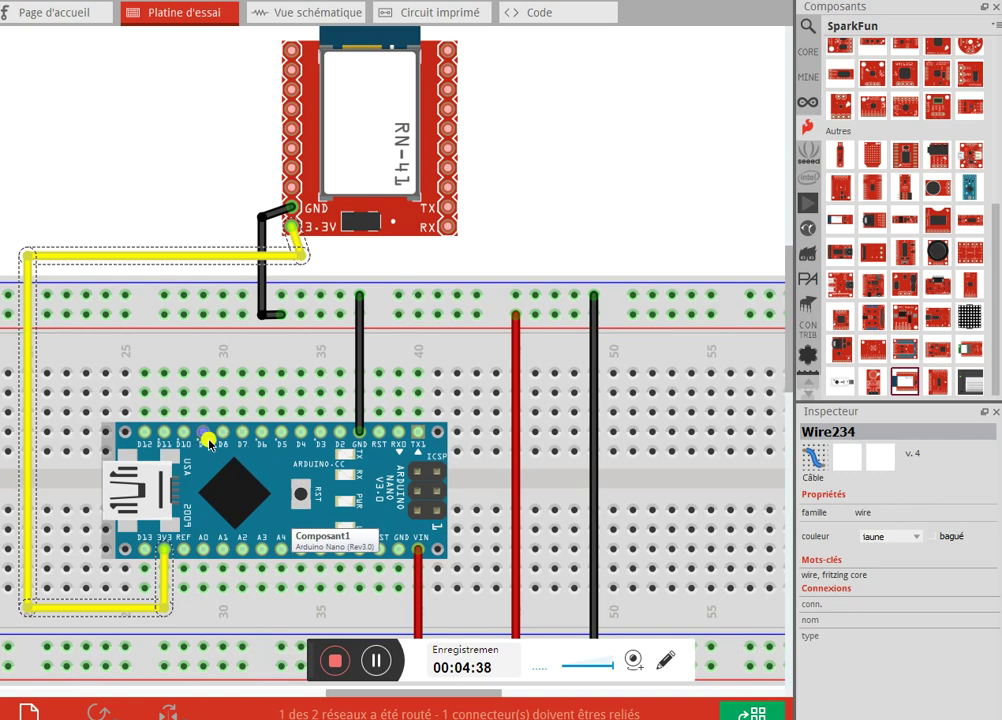
Connect the Nano's D9 pin to the Bluetooth module's RX pin with a straight wire.
ctrl+scroll(207, 452, up, 3)
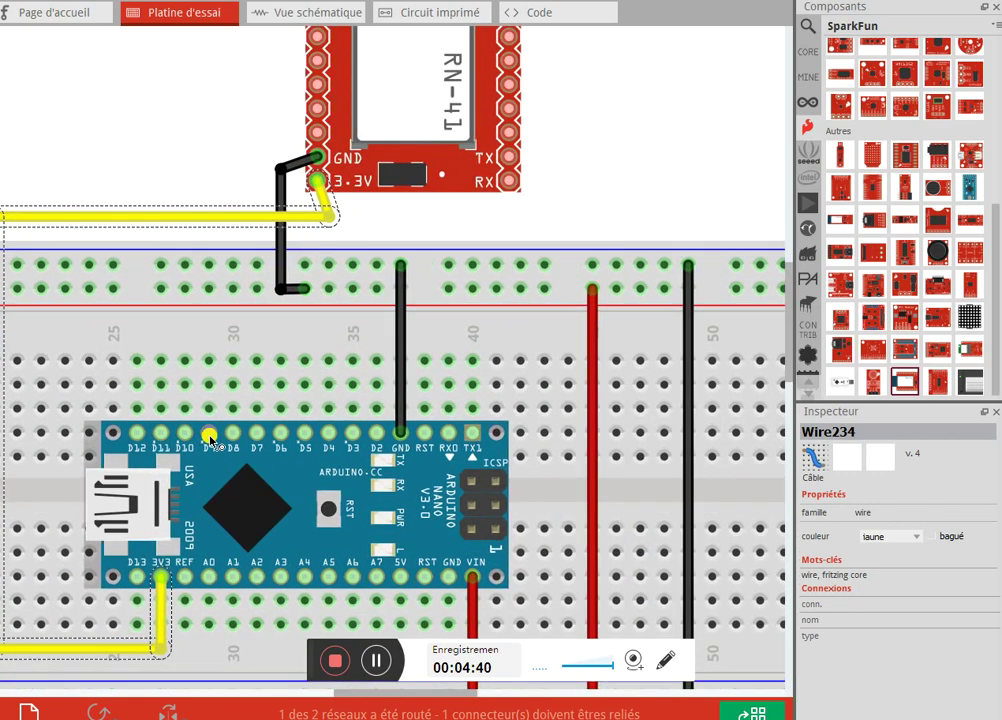
drag(213, 437, 547, 154)
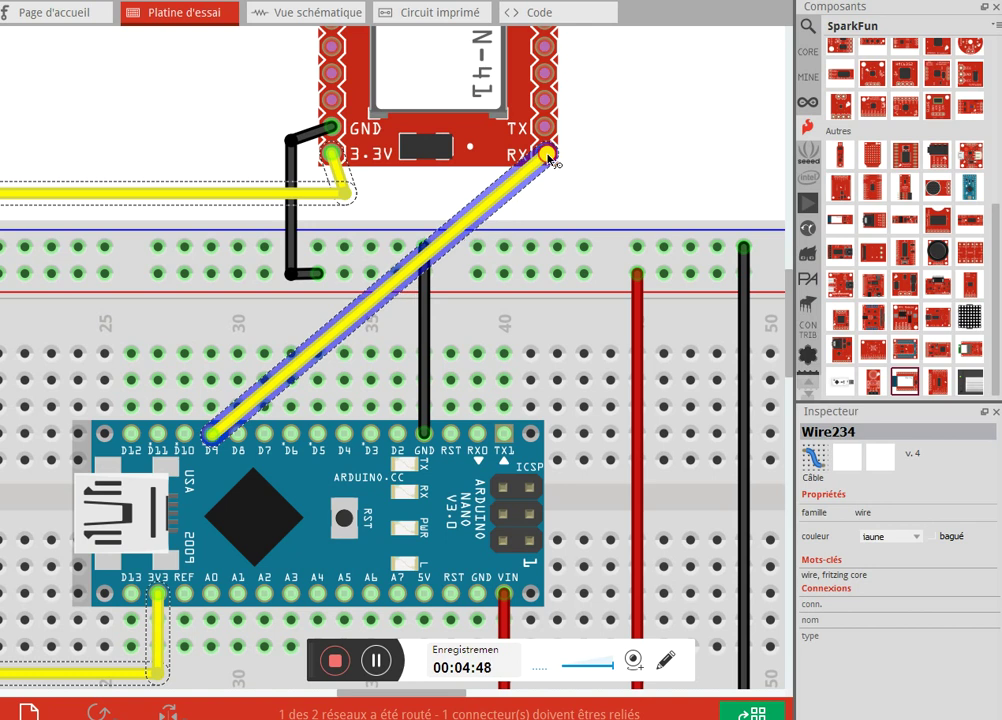
drag(548, 157, 546, 153)
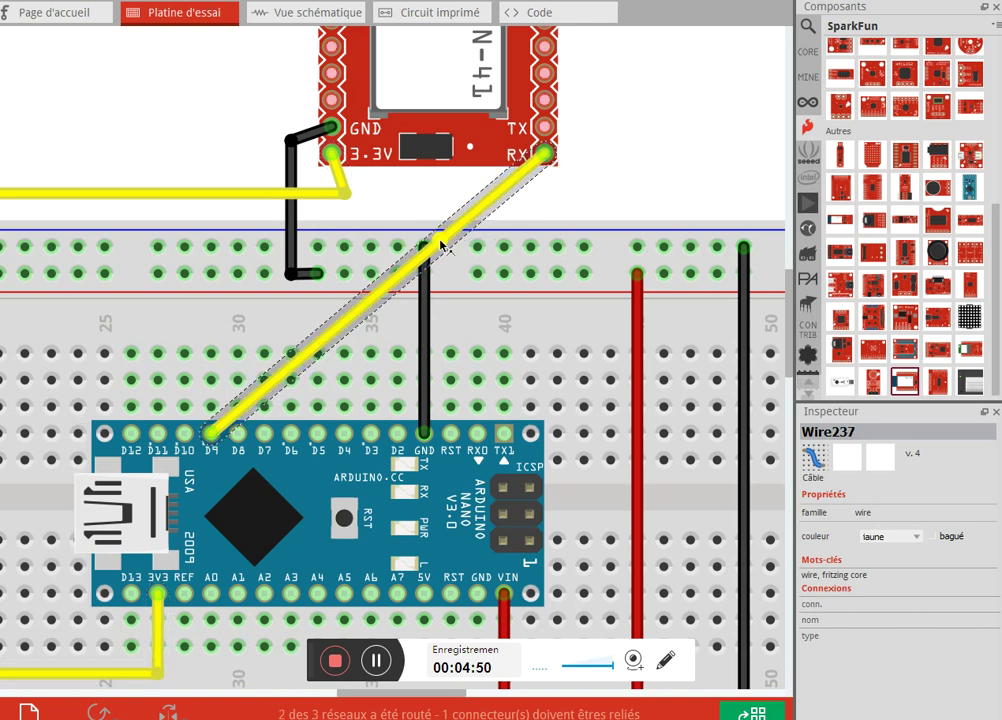
Bend the D9–RX wire into horizontal runs above the Nano and below the module, joined across the upper rail beside the black GND wire.
drag(436, 244, 397, 188)
drag(320, 286, 370, 325)
drag(286, 381, 207, 325)
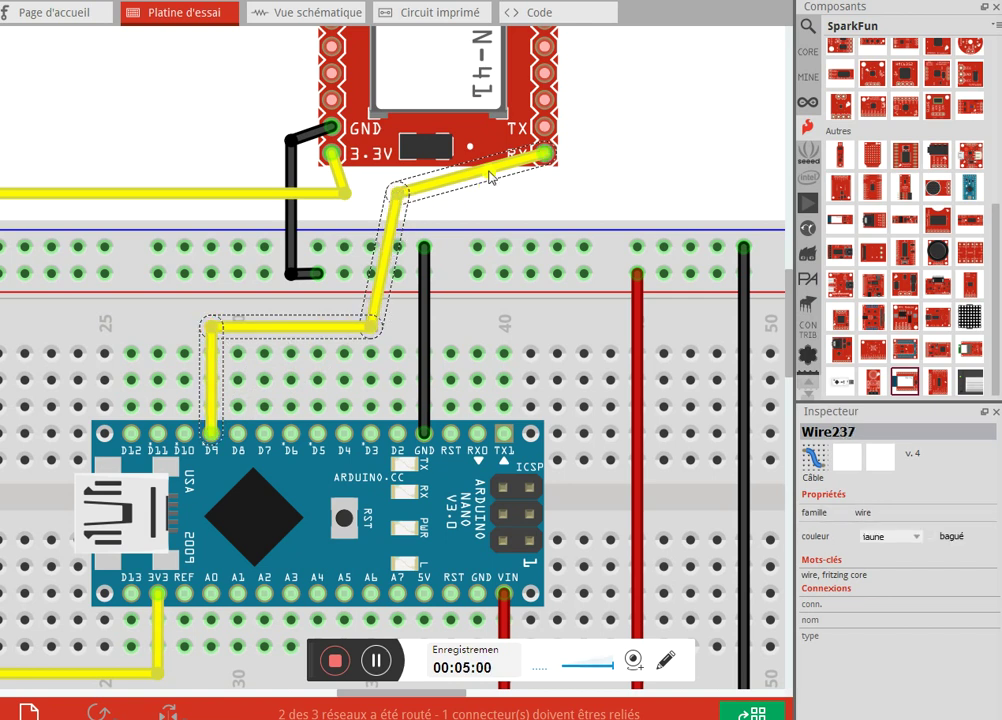
drag(513, 193, 543, 201)
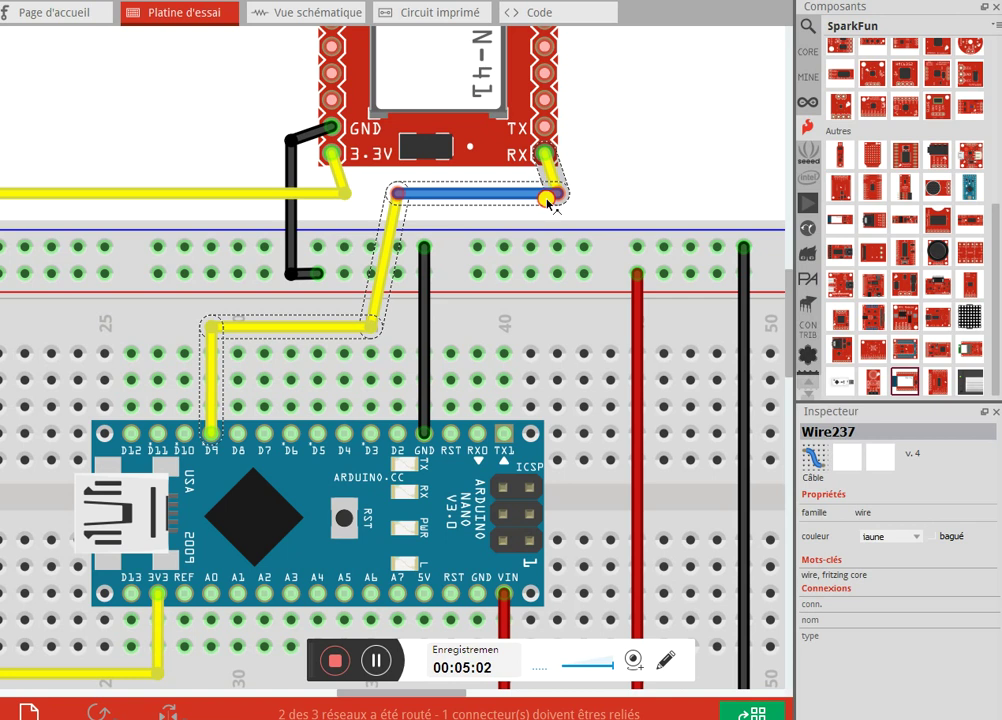
click(499, 199)
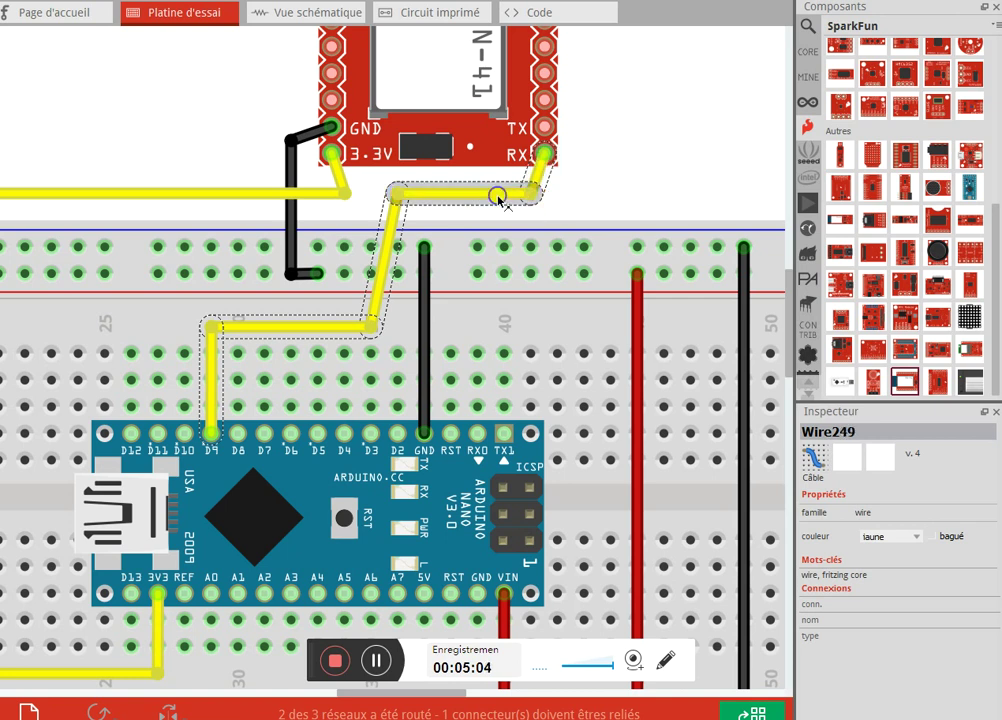
Colour the wire between the Nano's D9 pin and the module's RX pin orange.
right_click(499, 197)
mouse_move(560, 219)
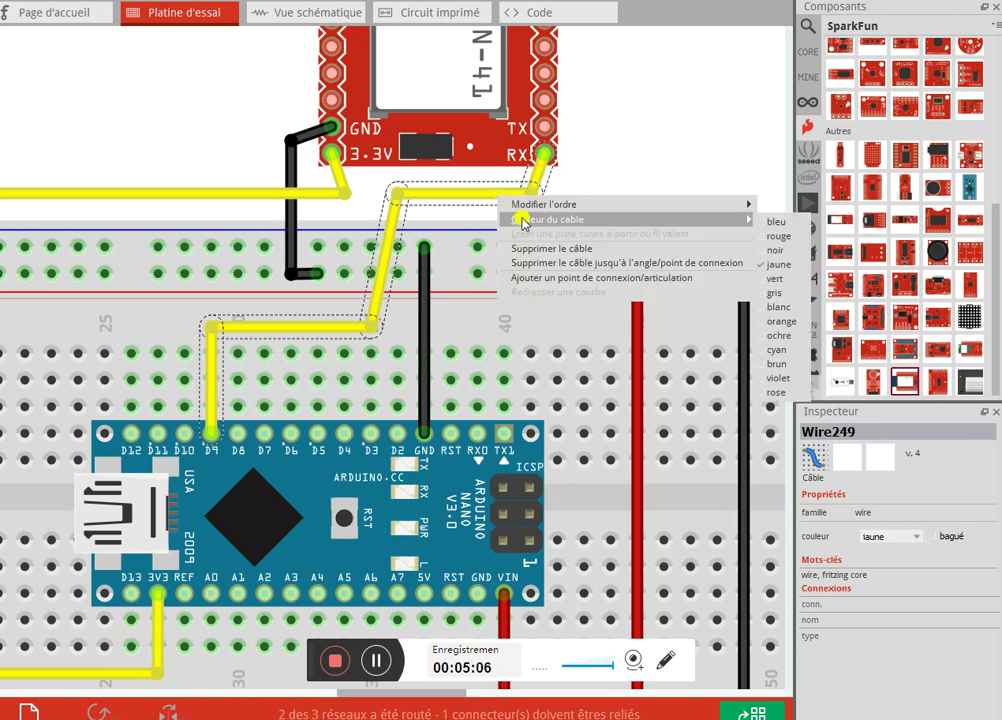
click(765, 322)
Look through the Core Parts and Seeed Studio component libraries, and view the whole circuit.
ctrl+scroll(568, 305, down, 5)
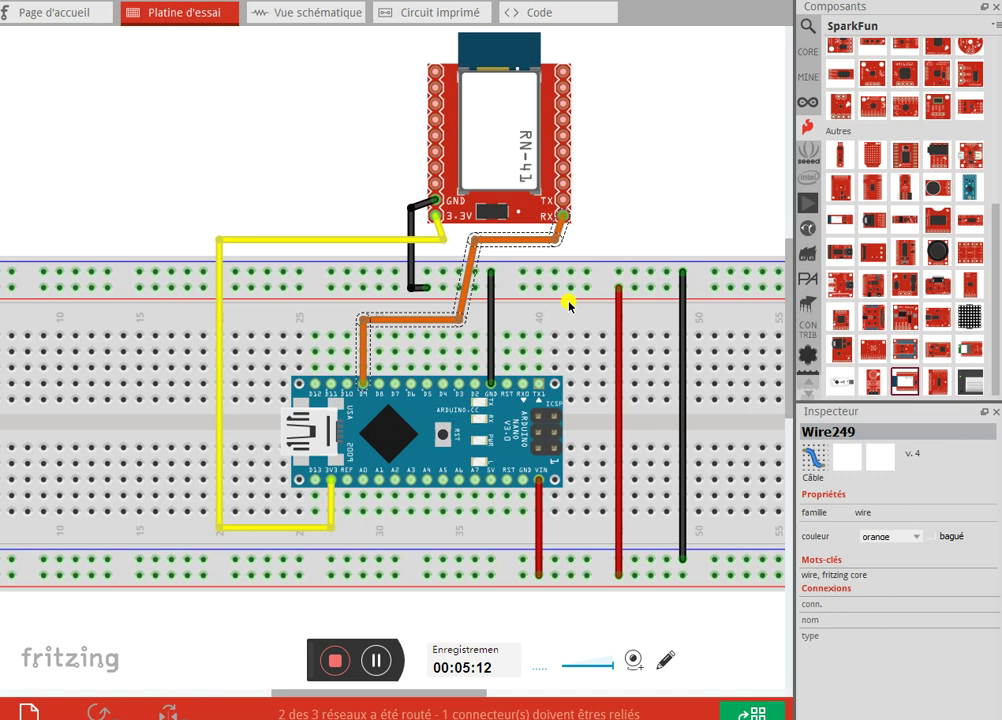
click(810, 52)
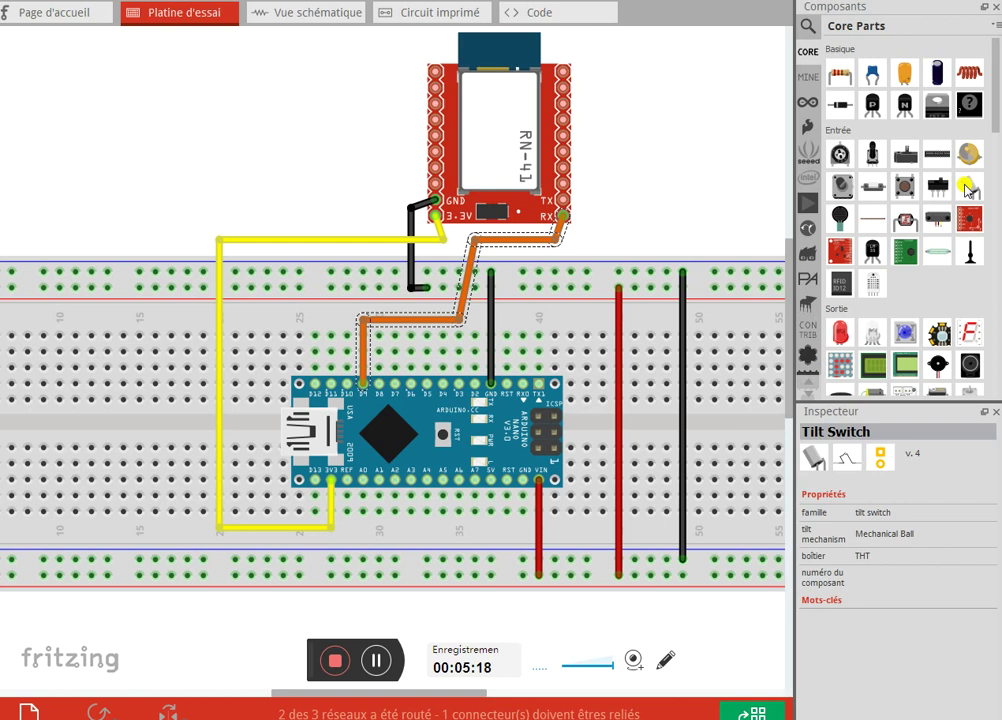
click(810, 151)
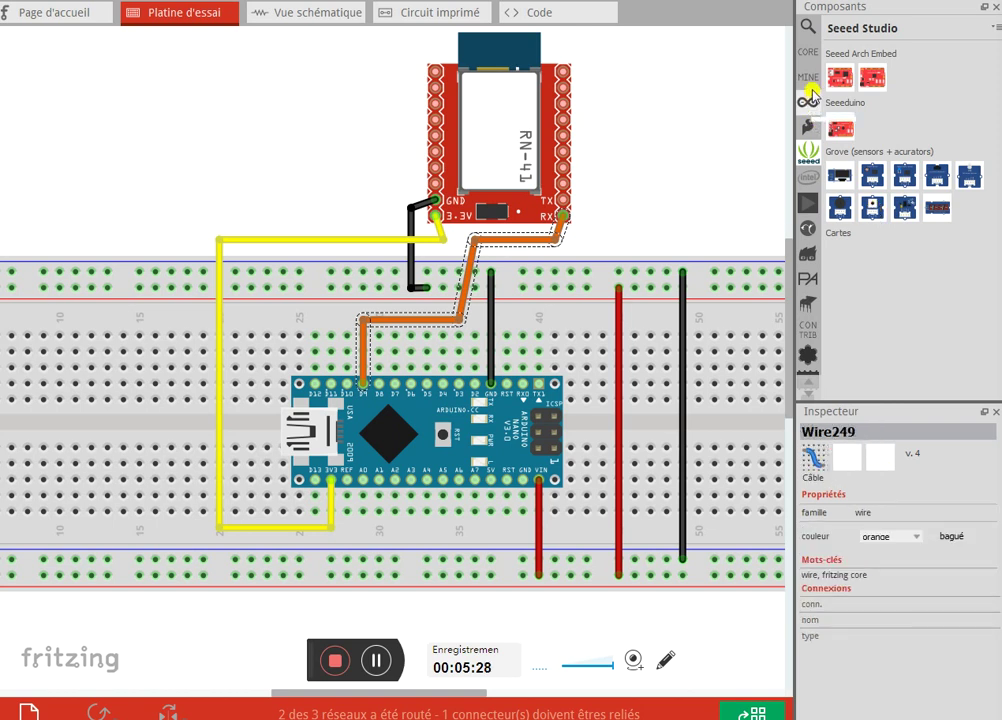
ctrl+scroll(650, 227, down, 2)
ctrl+scroll(649, 227, down, 2)
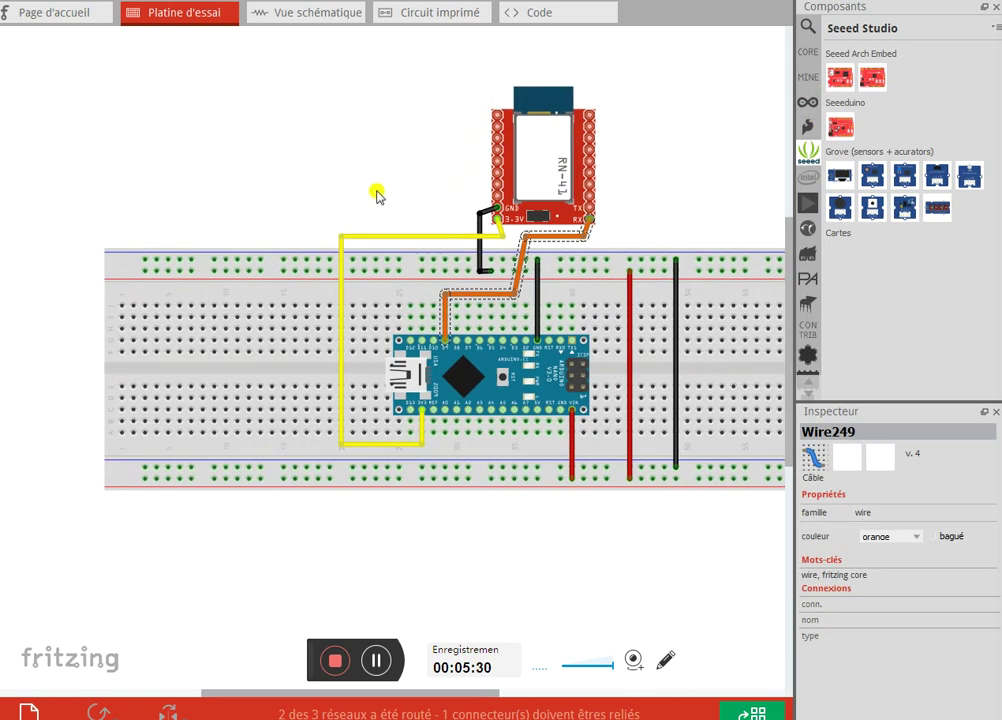